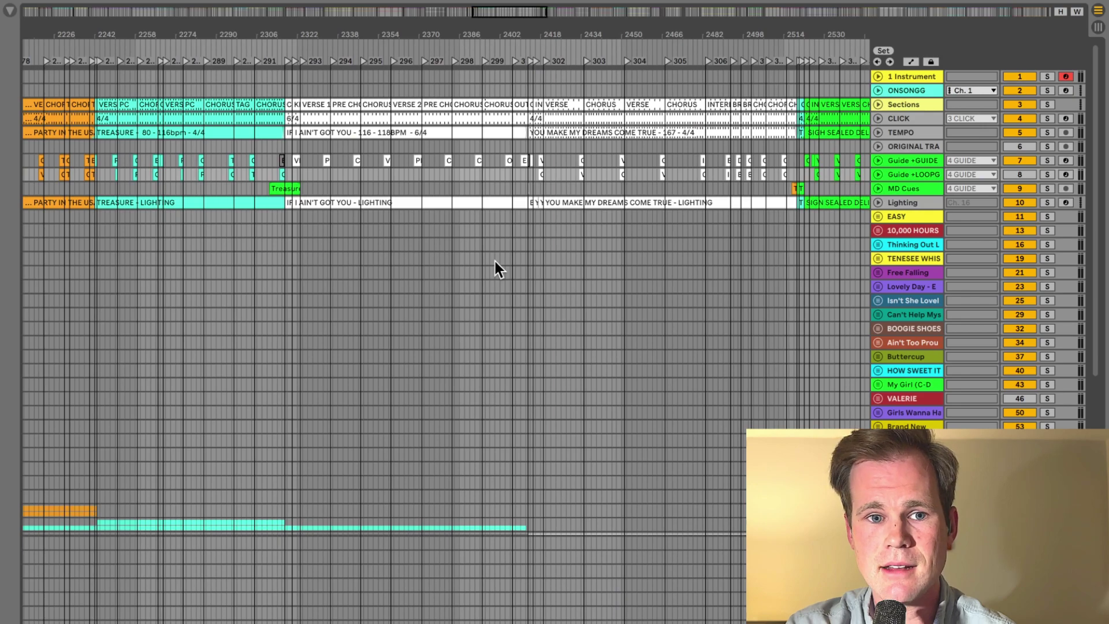
- Go through the 1 Instrument, ONSONGG and Sections tracks at the head of the arrangement, selecting each one
scroll(495, 263, left, 5)
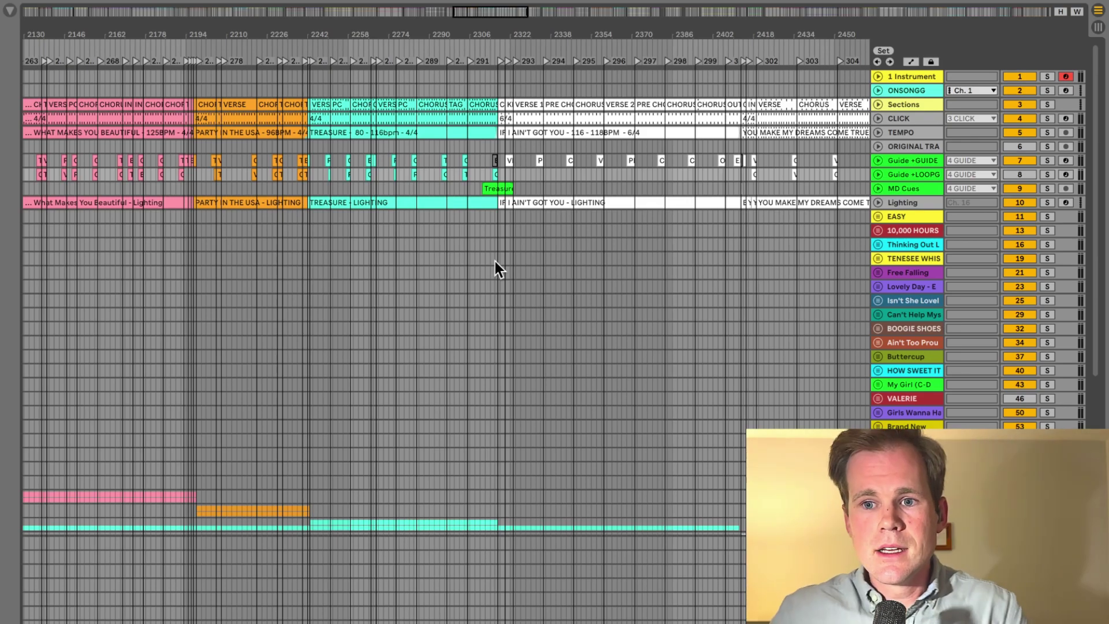
click(929, 79)
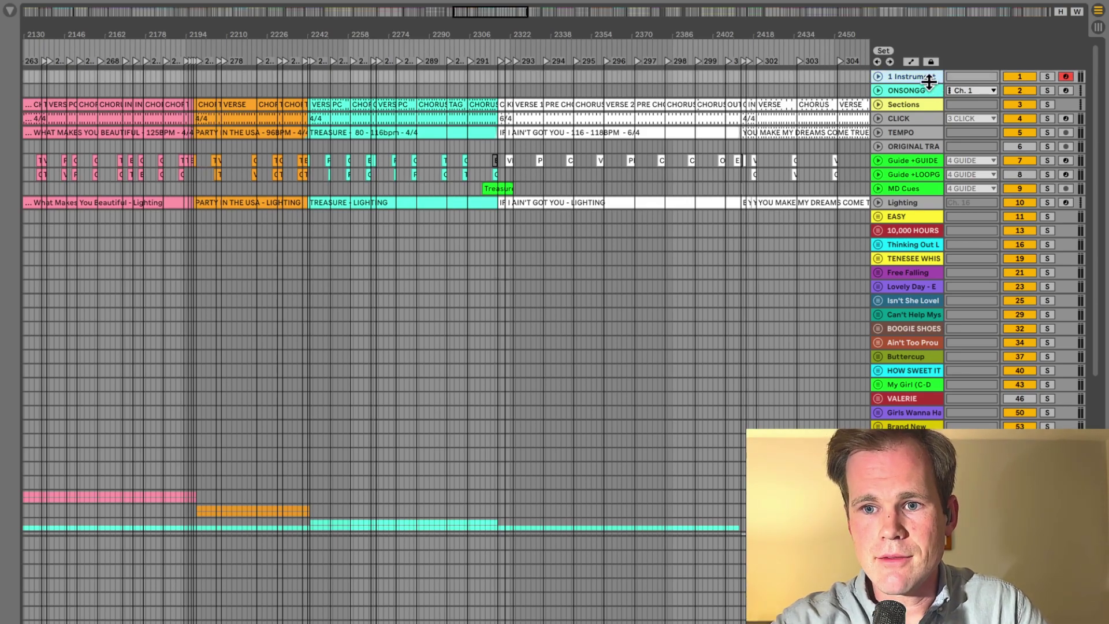
click(928, 90)
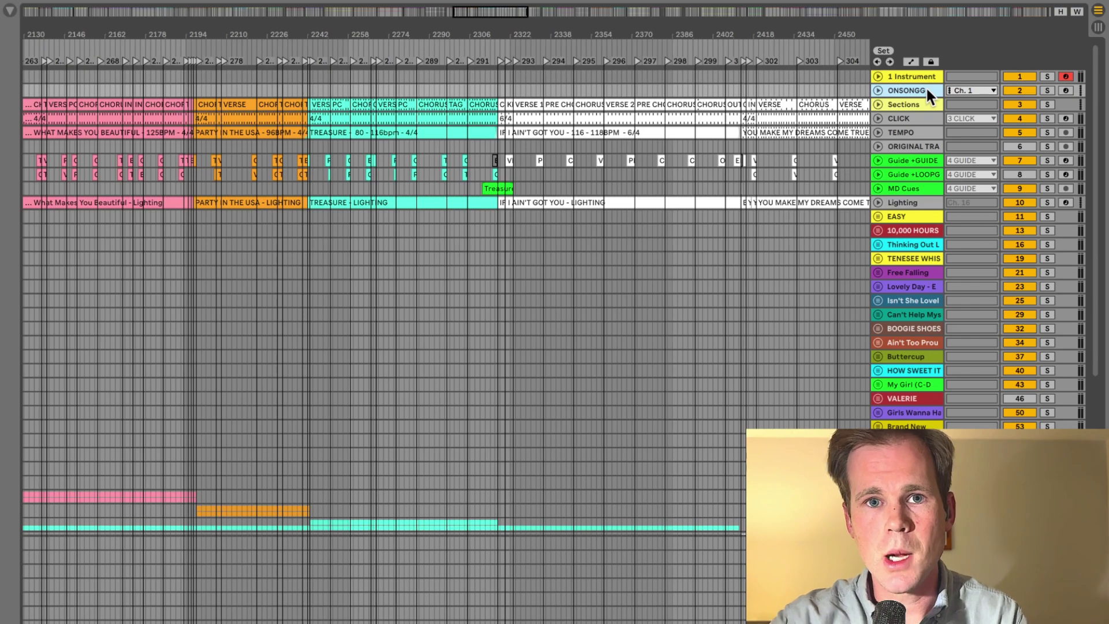
click(920, 105)
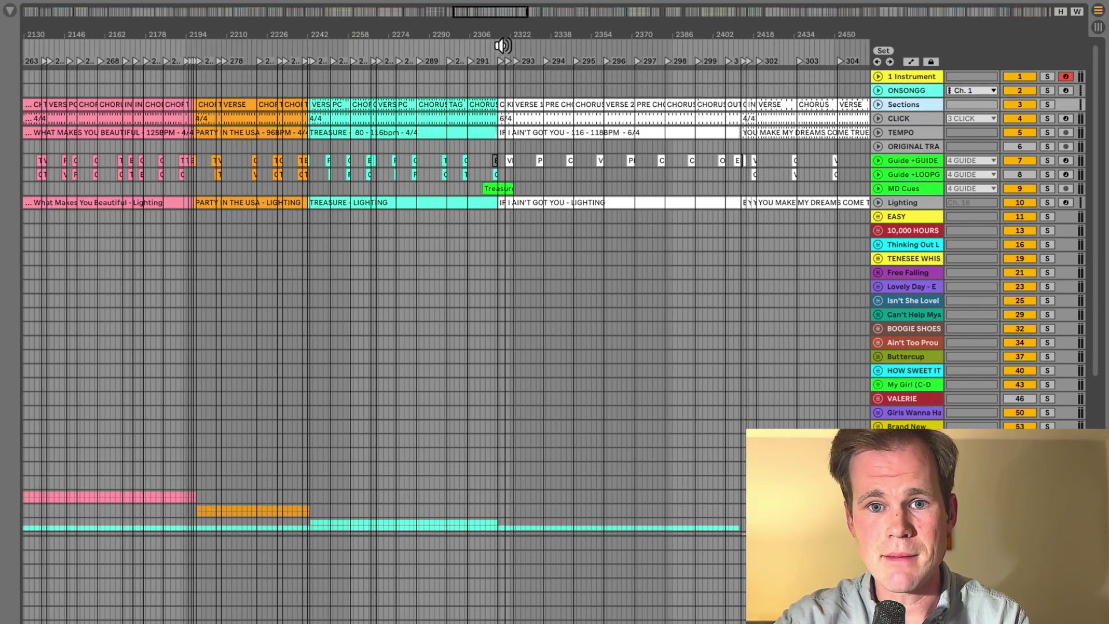
- Examine the section clips and locators of the songs from Treasure back to Levitating in the arrangement
drag(514, 33, 514, 93)
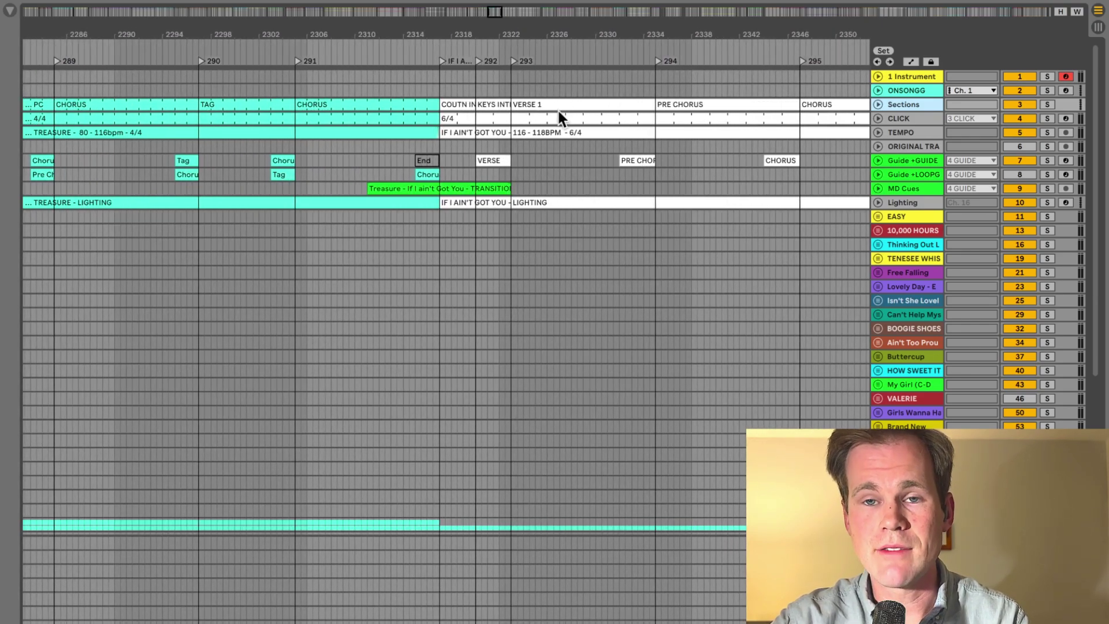
scroll(557, 112, left, 10)
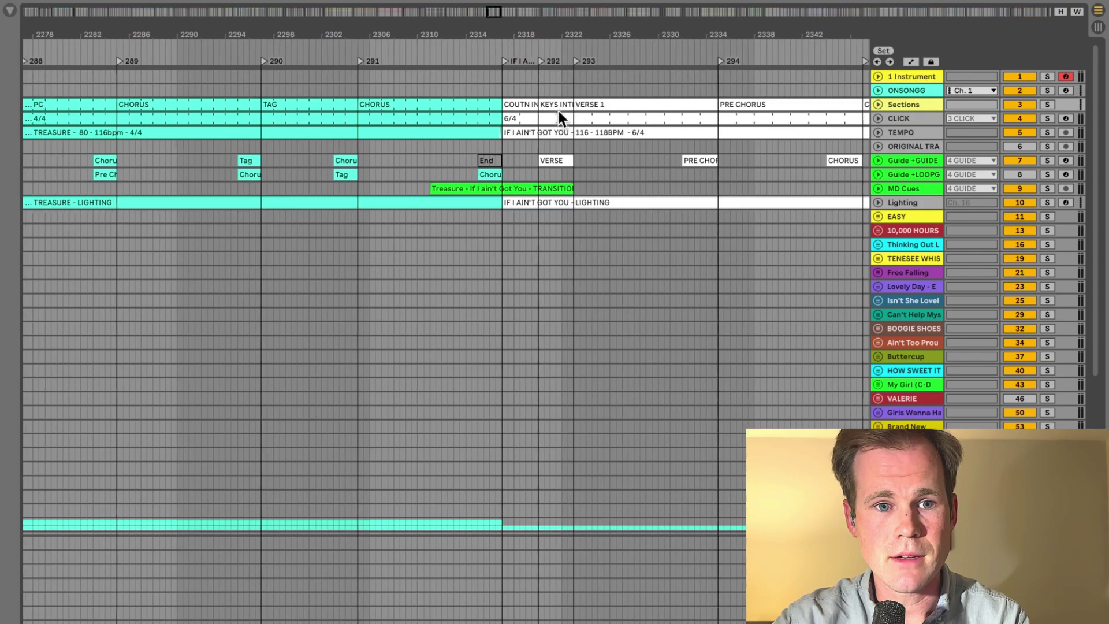
scroll(559, 111, left, 20)
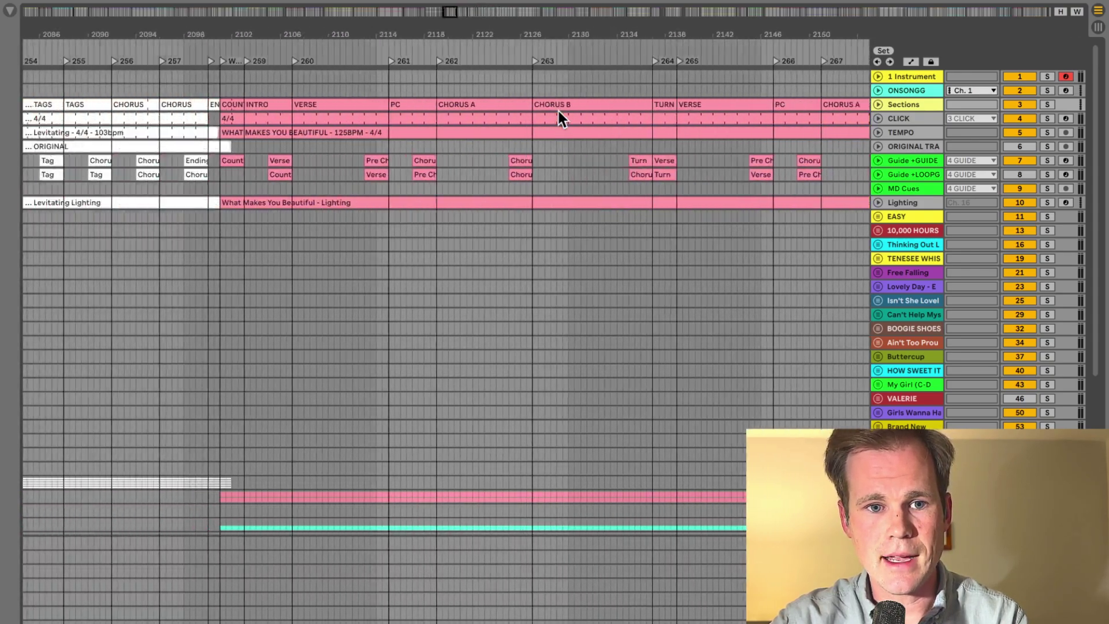
scroll(556, 110, right, 8)
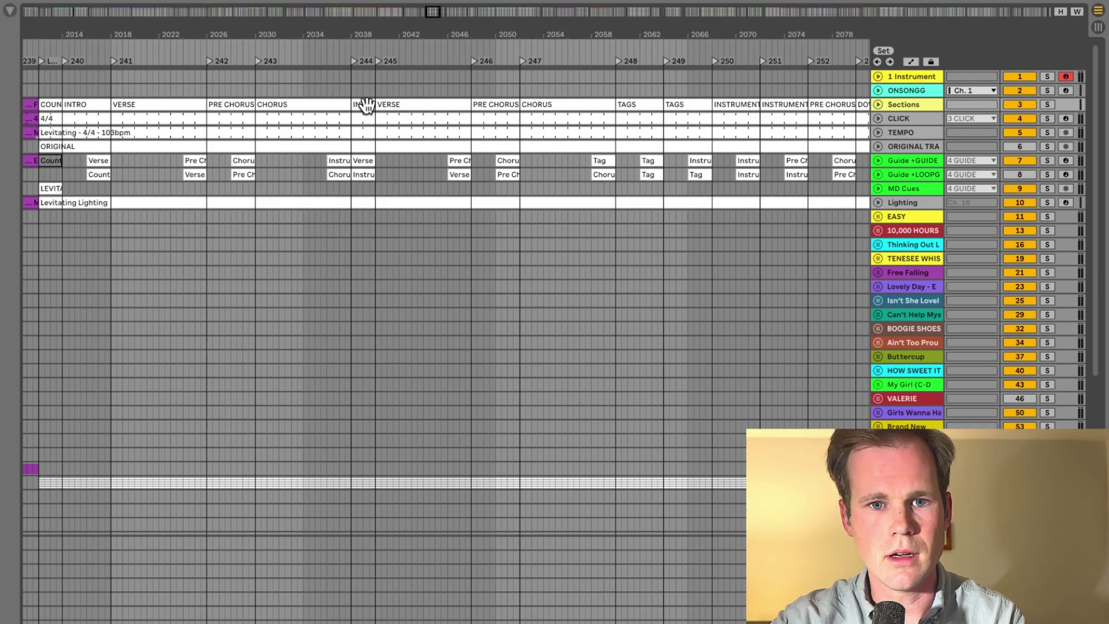
scroll(433, 129, right, 3)
scroll(436, 130, right, 1)
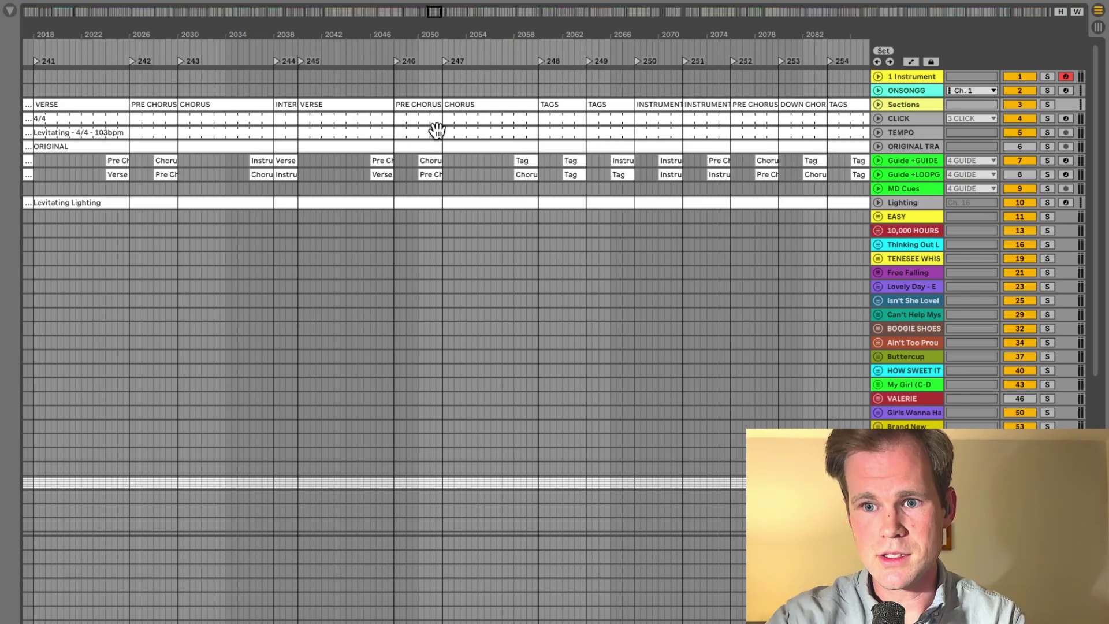
- Select the CLICK track, then inspect the Levitating tempo clip's settings in the clip details and close them
click(917, 116)
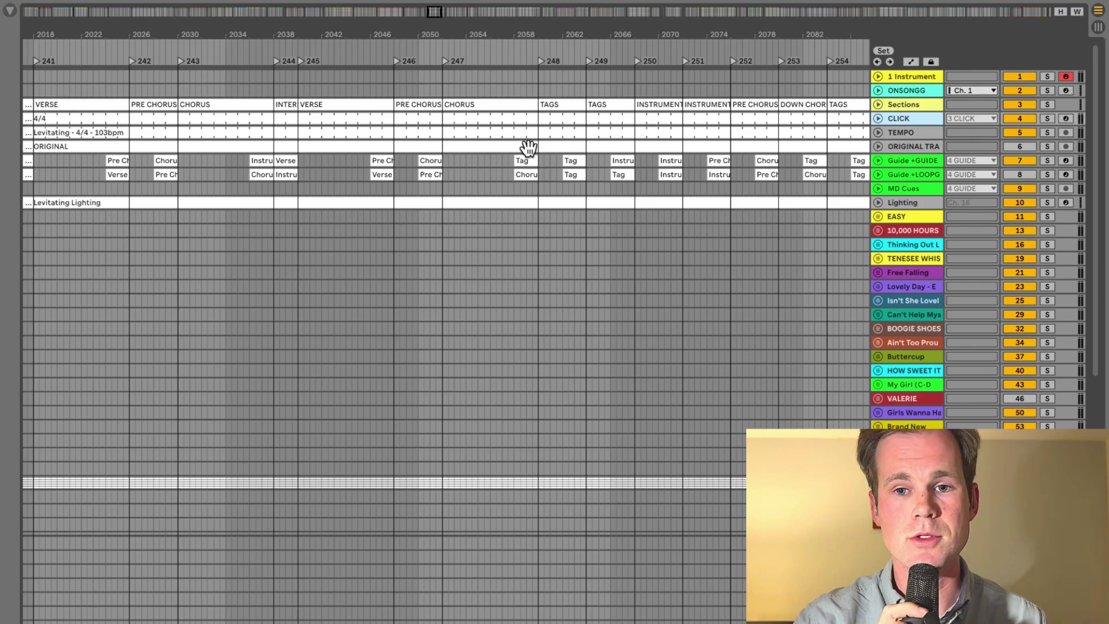
click(361, 136)
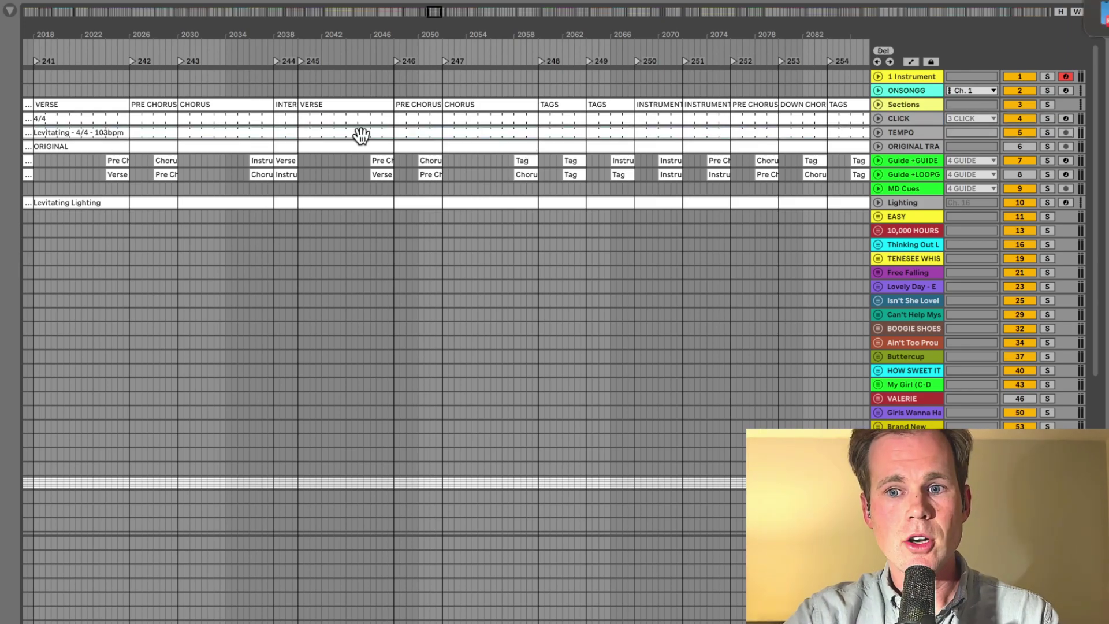
scroll(361, 136, left, 5)
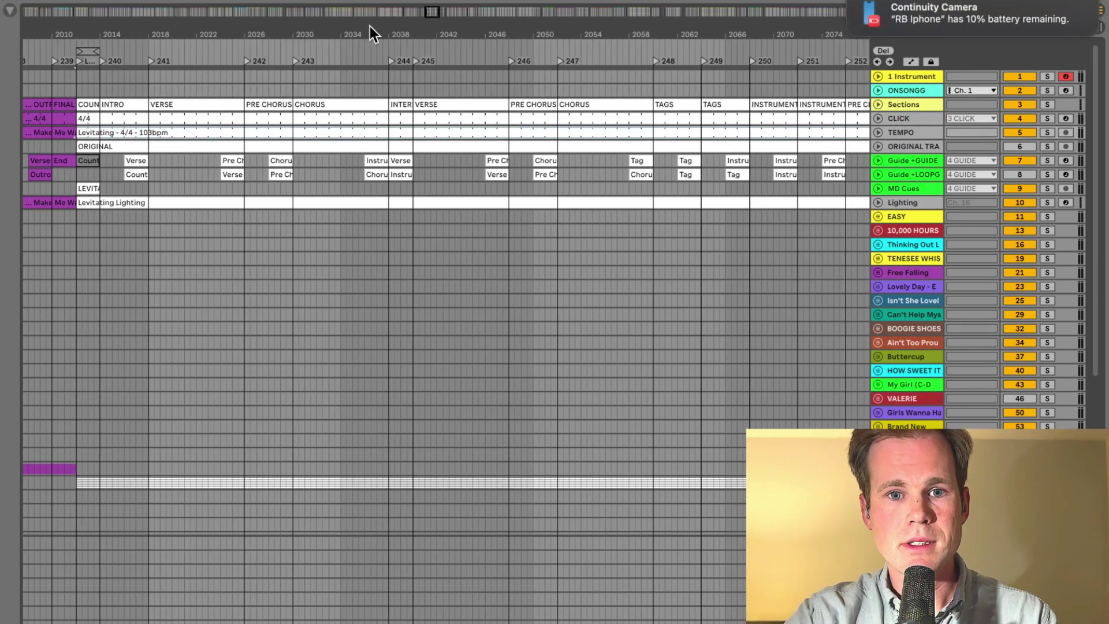
drag(370, 26, 370, 8)
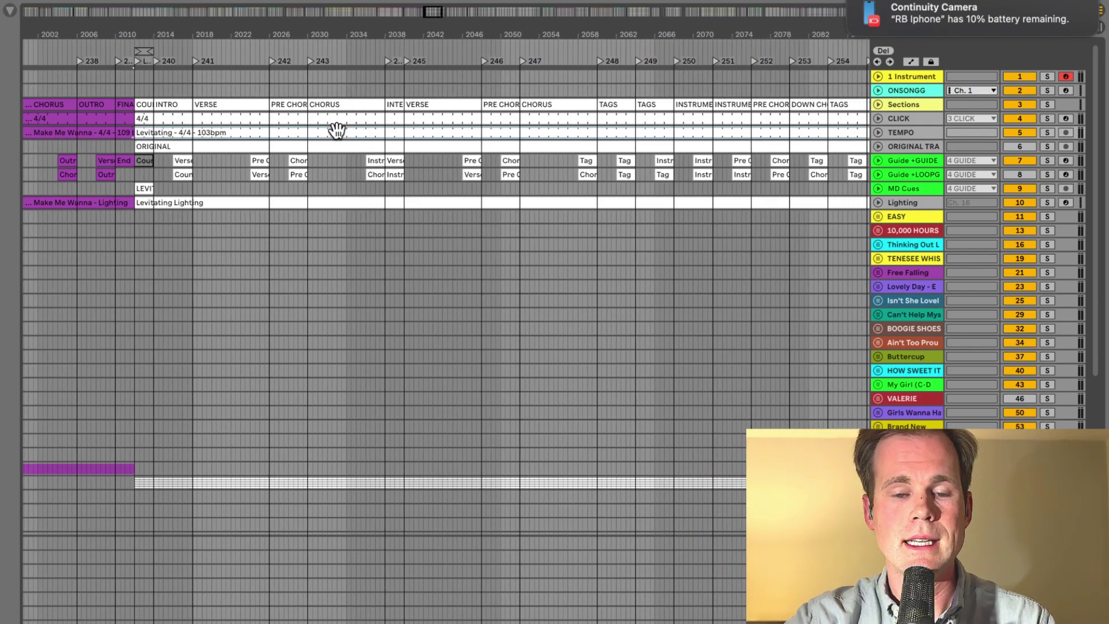
click(532, 142)
double_click(531, 135)
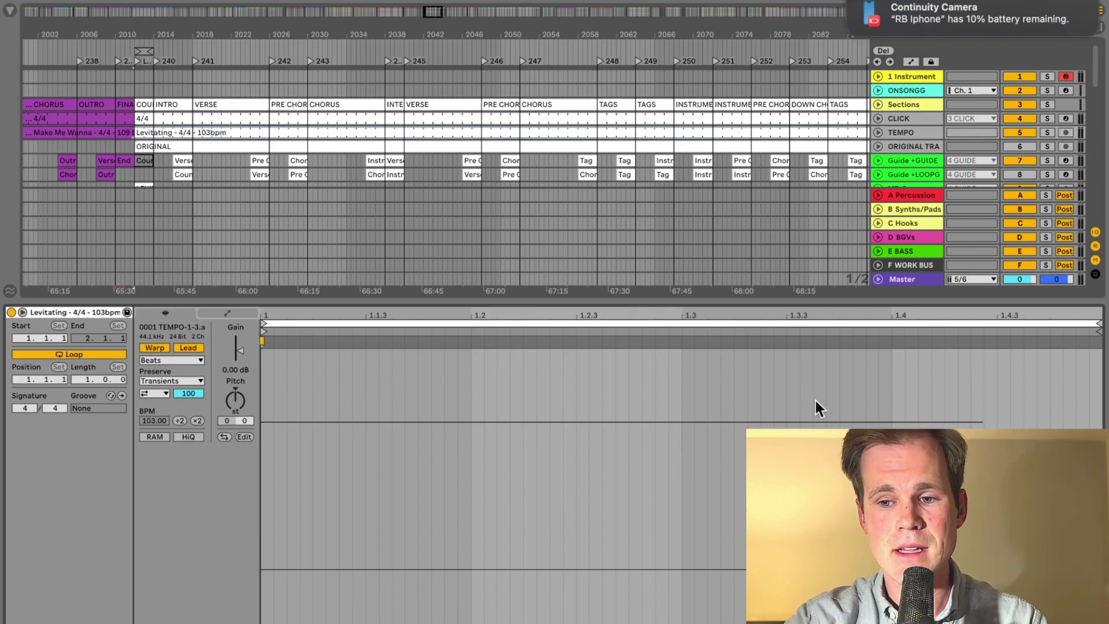
key(super+alt+l)
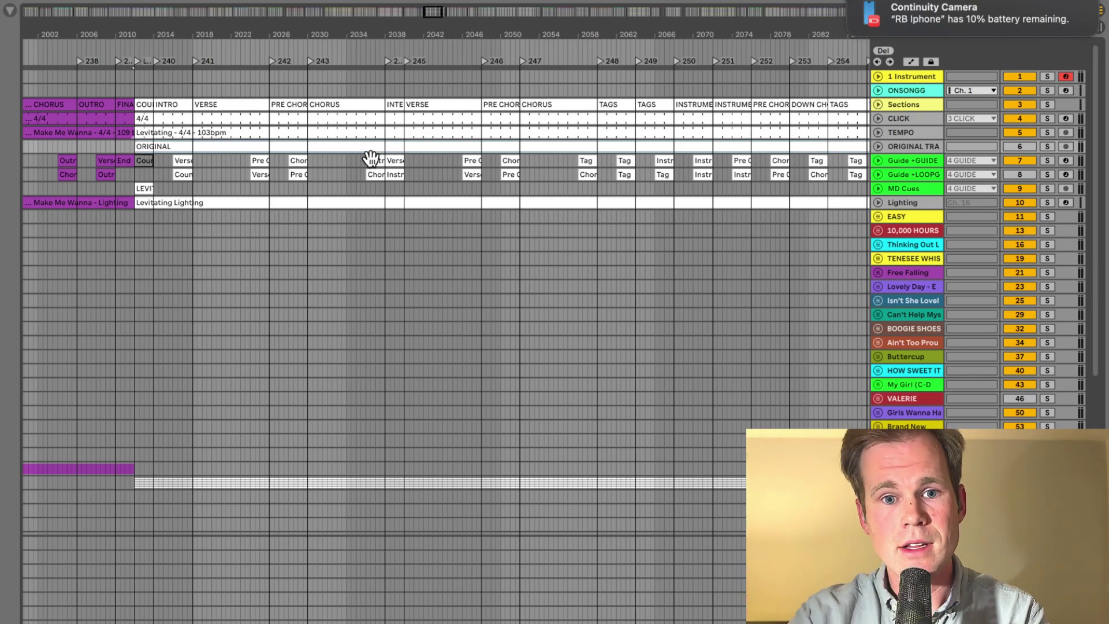
- Inspect the notes of Levitating's first Verse cue clip on the Guide track, close it and review the surrounding guide cues
double_click(193, 163)
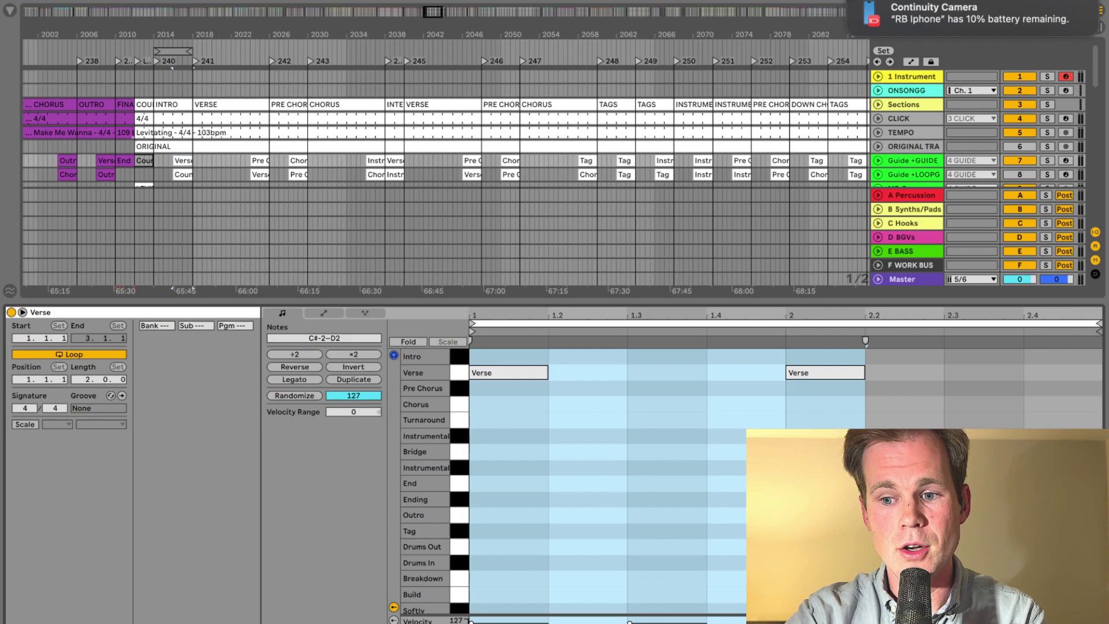
key(super+alt+l)
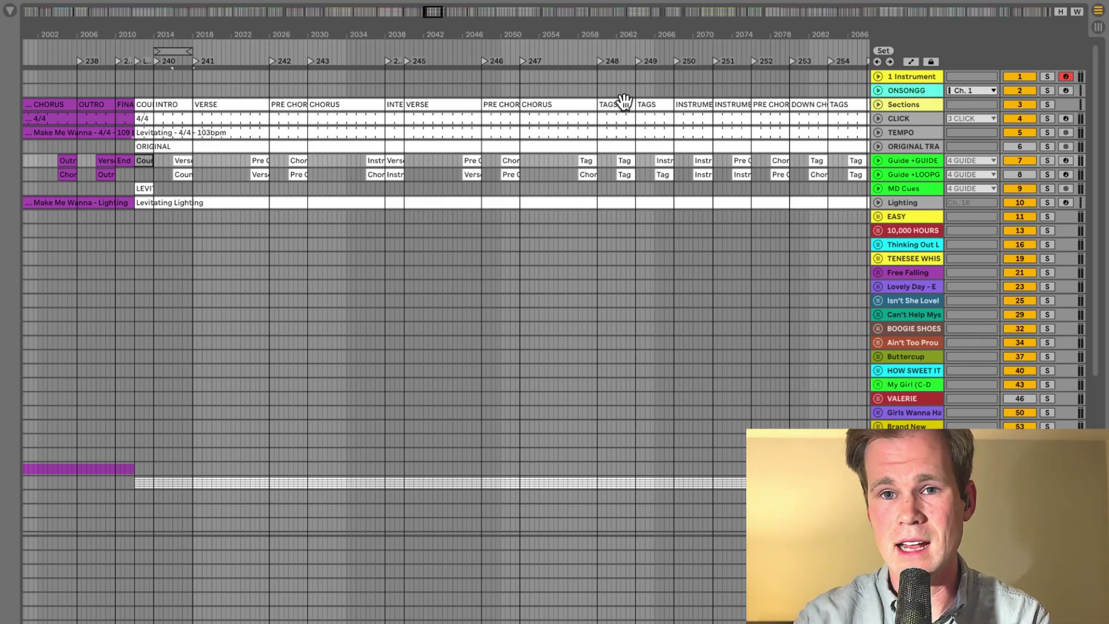
drag(487, 30, 486, 30)
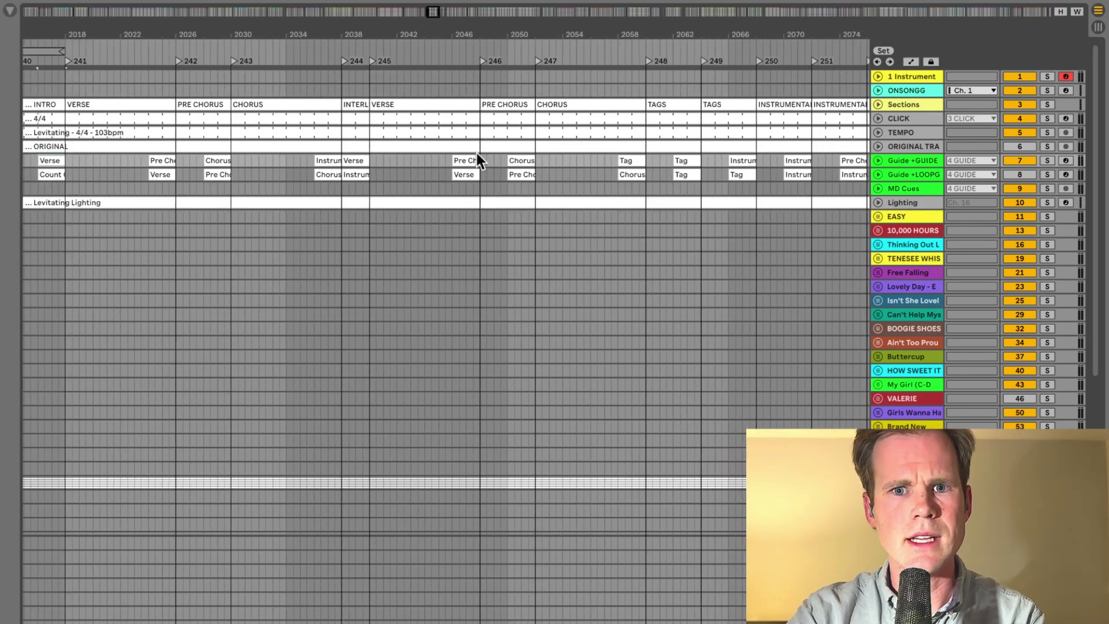
scroll(476, 152, left, 2)
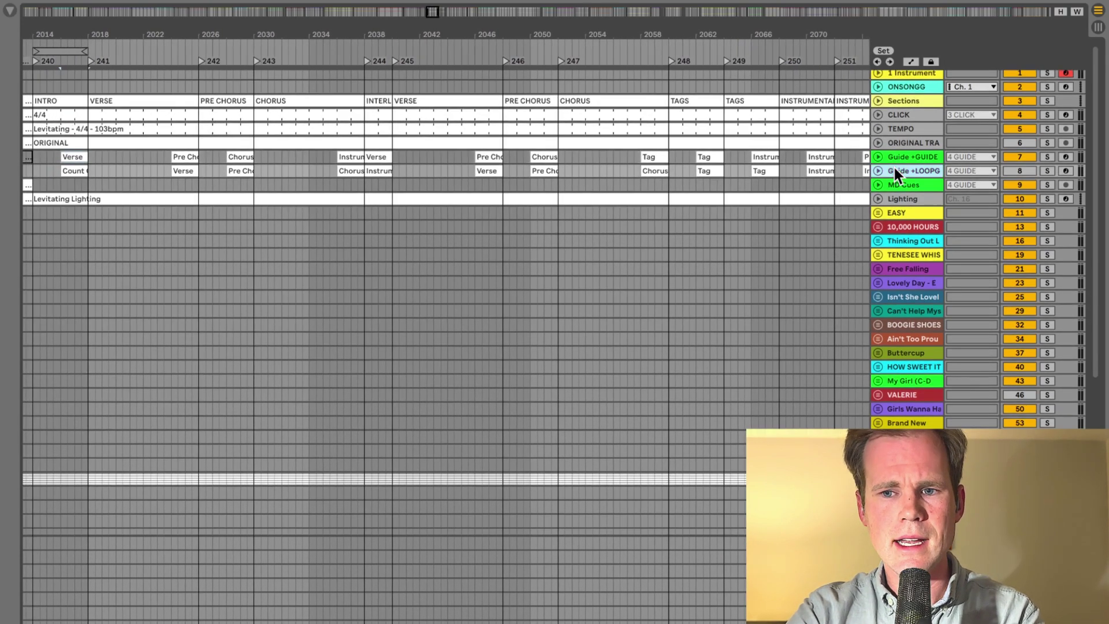
scroll(538, 256, left, 1)
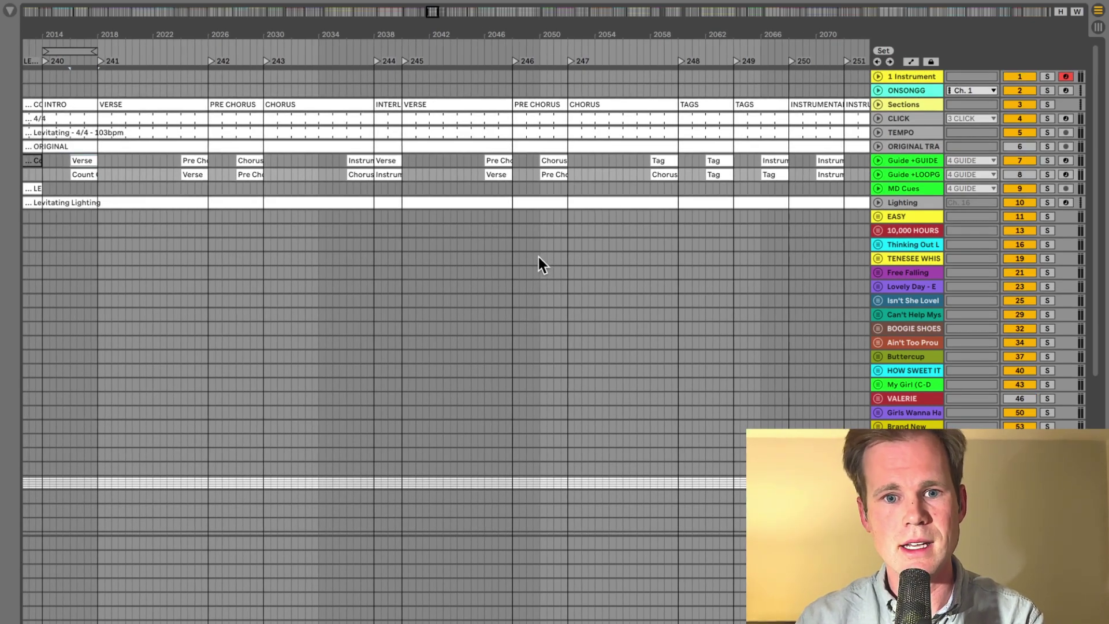
scroll(539, 257, left, 2)
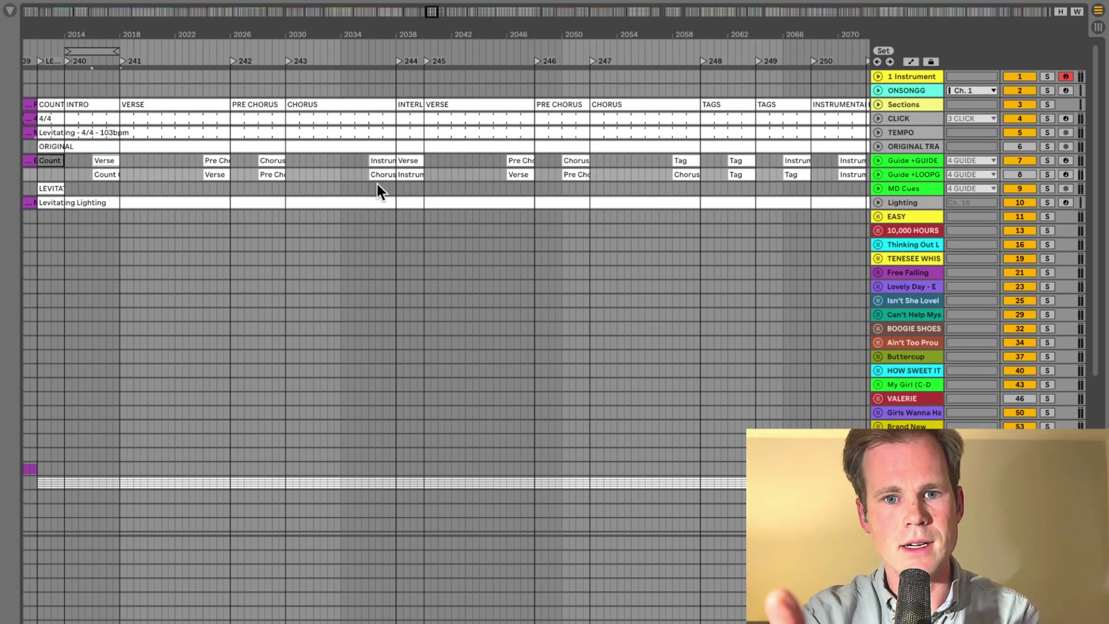
- Select the MD Cues track and cue playback to the LEVITATING locator to audition the transition from Make Me Wanna
click(913, 191)
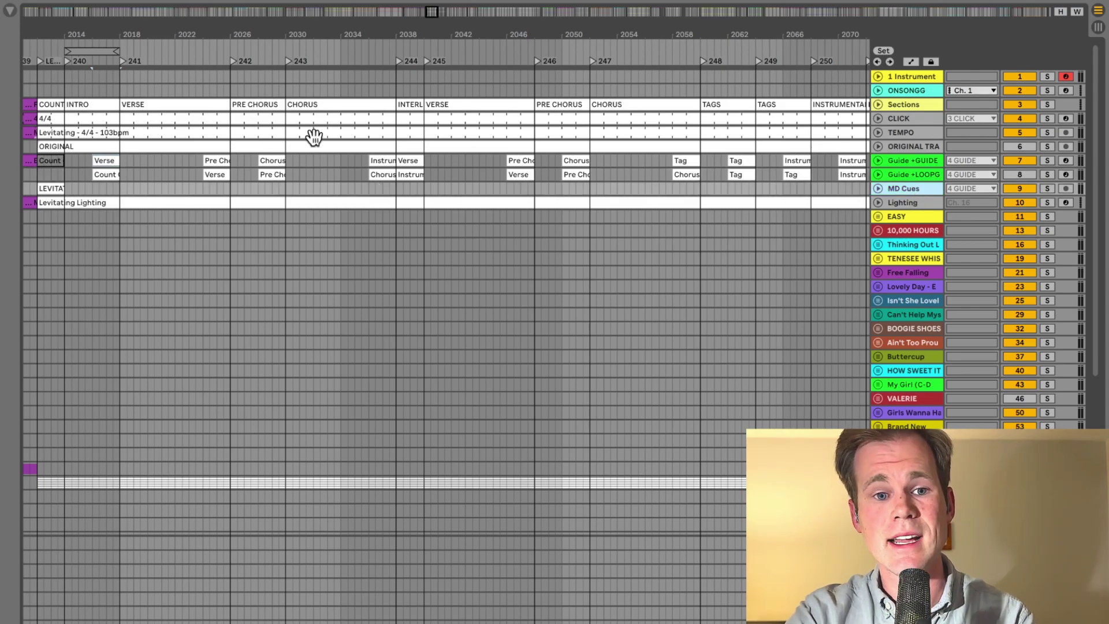
scroll(314, 136, left, 5)
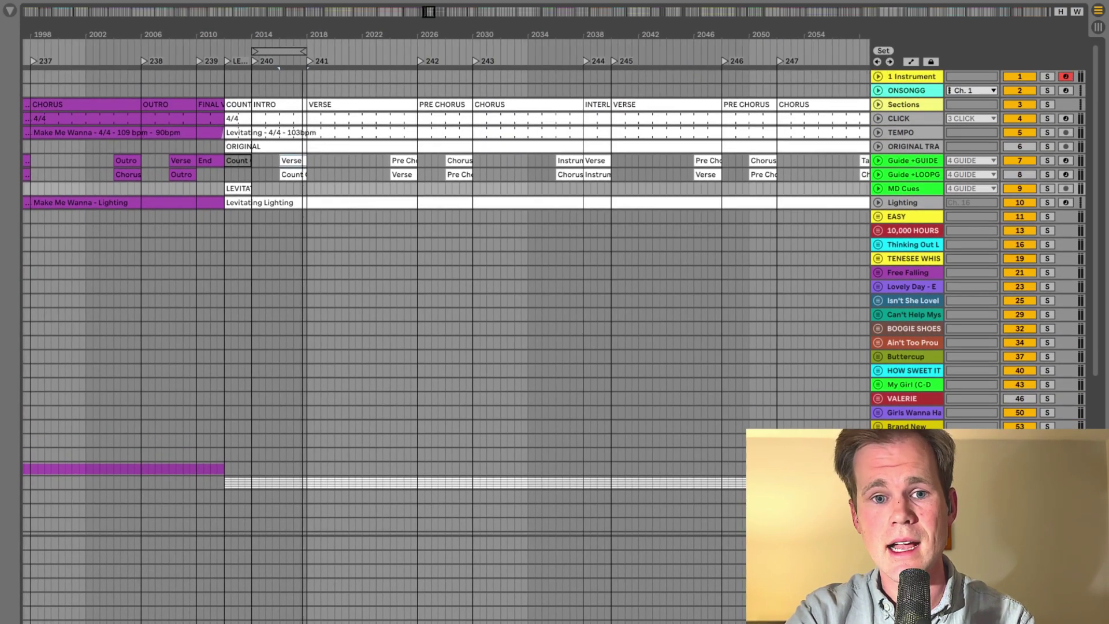
scroll(306, 122, down, 3)
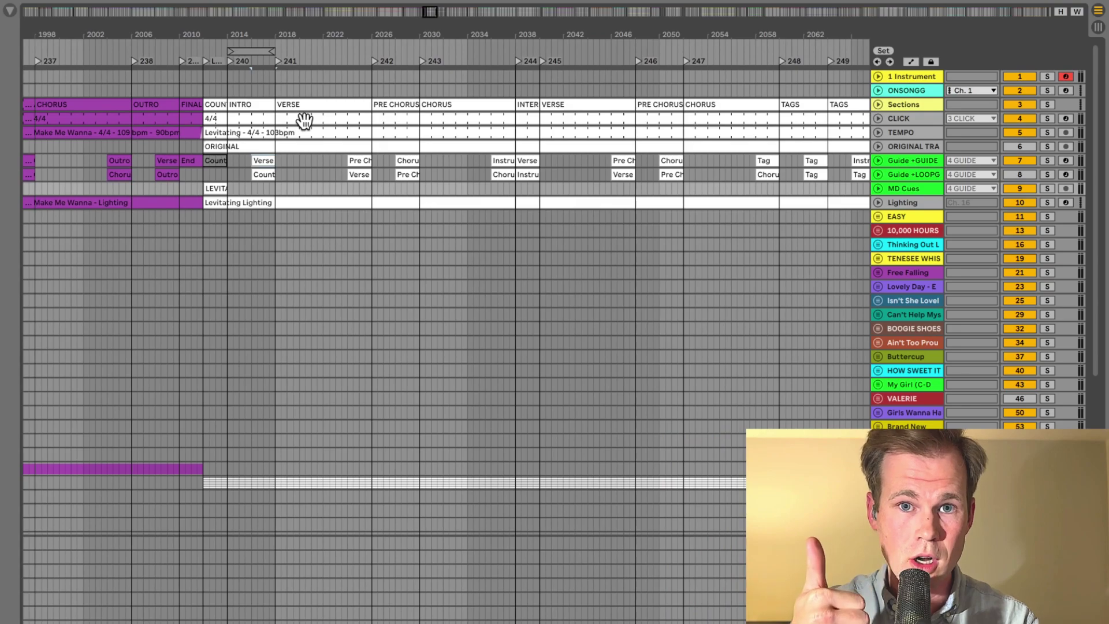
click(207, 62)
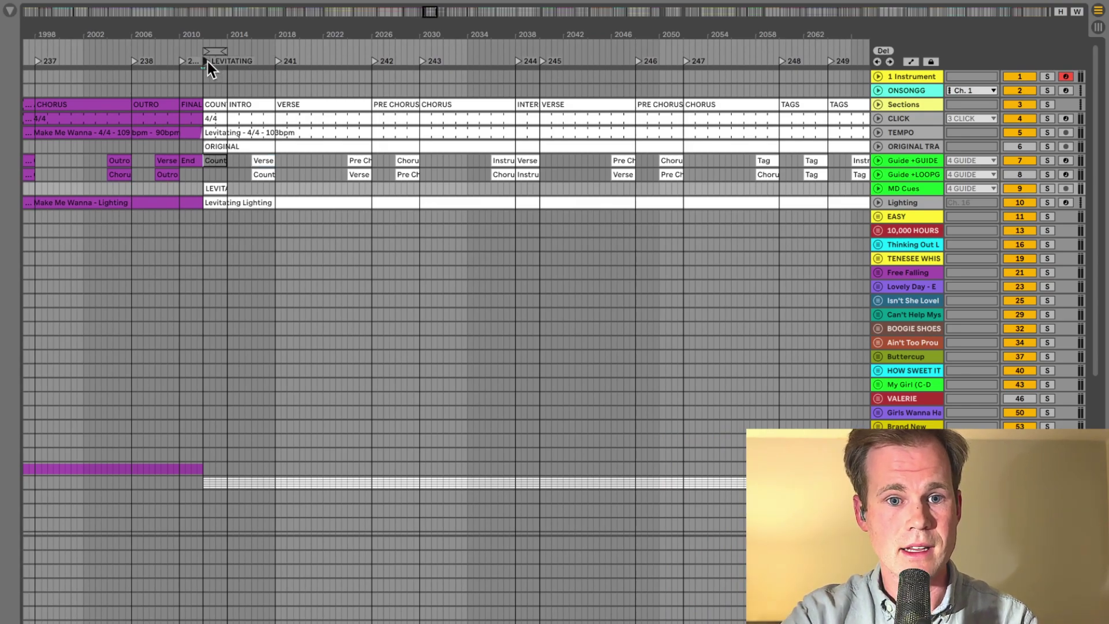
click(207, 61)
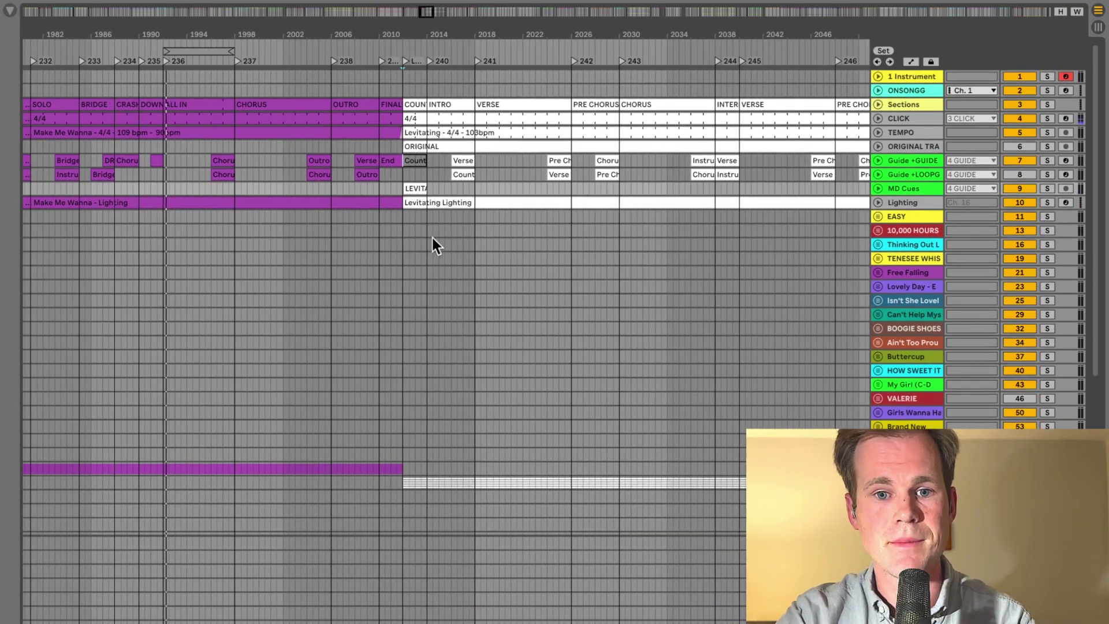
click(408, 244)
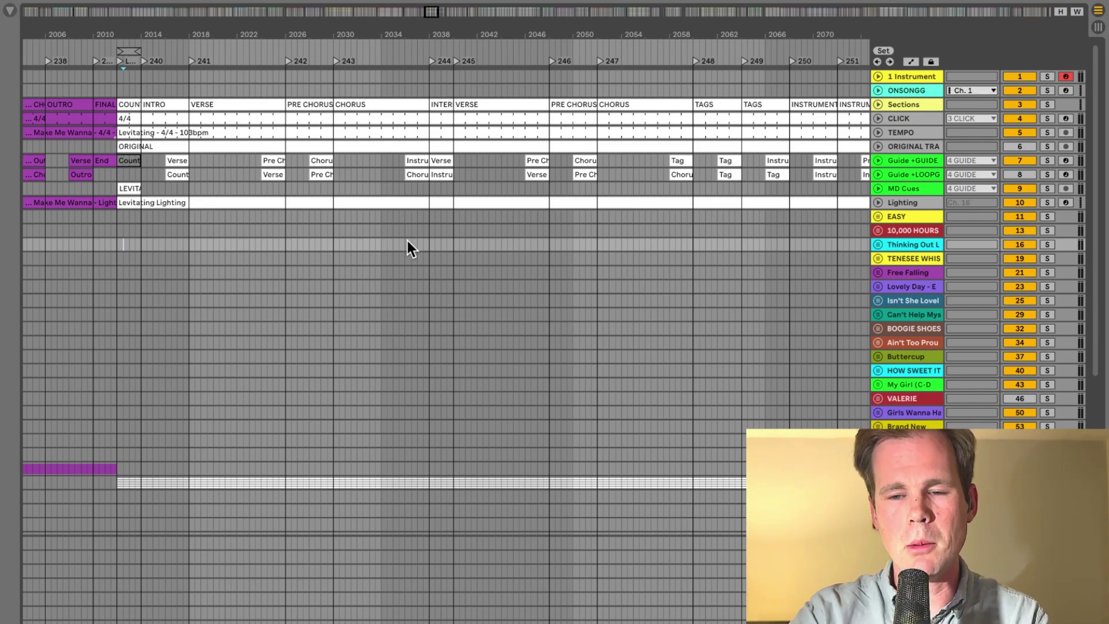
- Unfold the Lighting track to examine Levitating's lighting MIDI notes, and fold it again
click(888, 199)
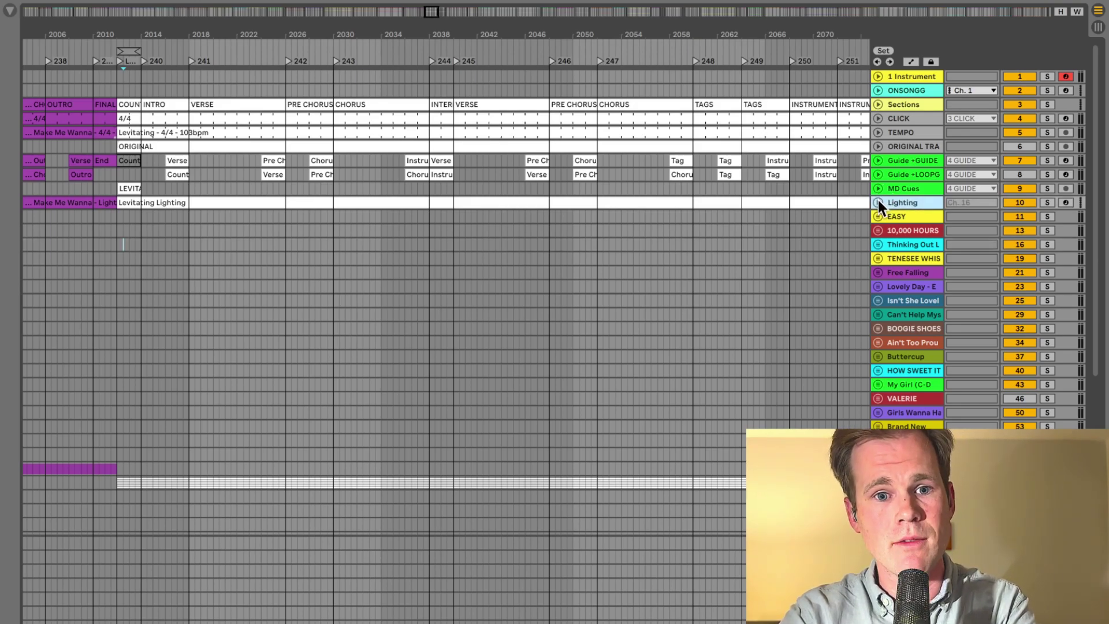
click(877, 201)
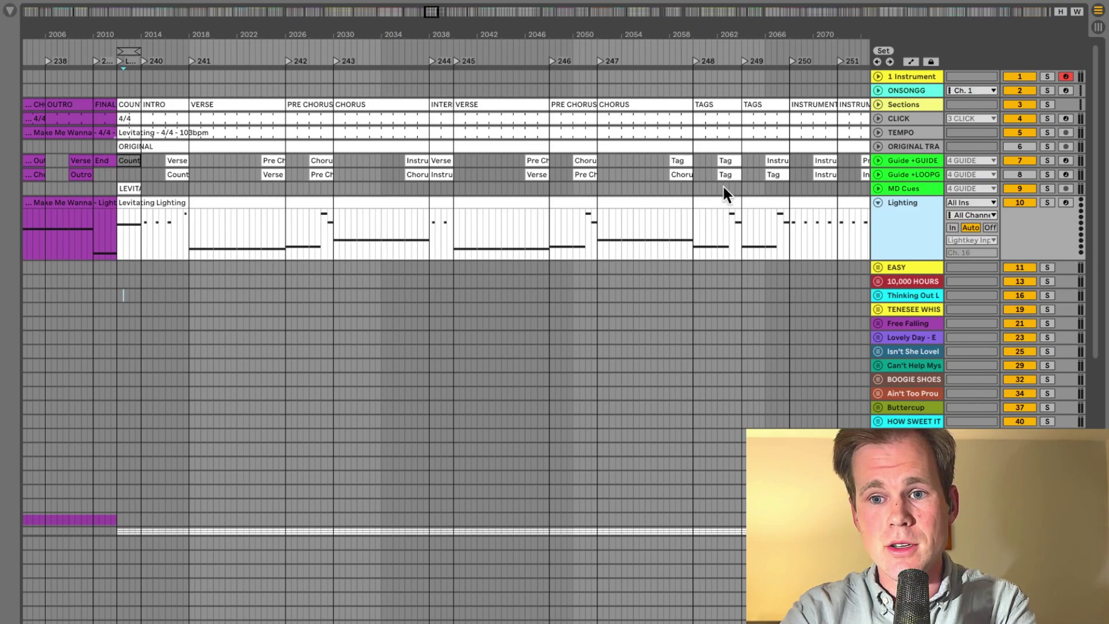
click(877, 202)
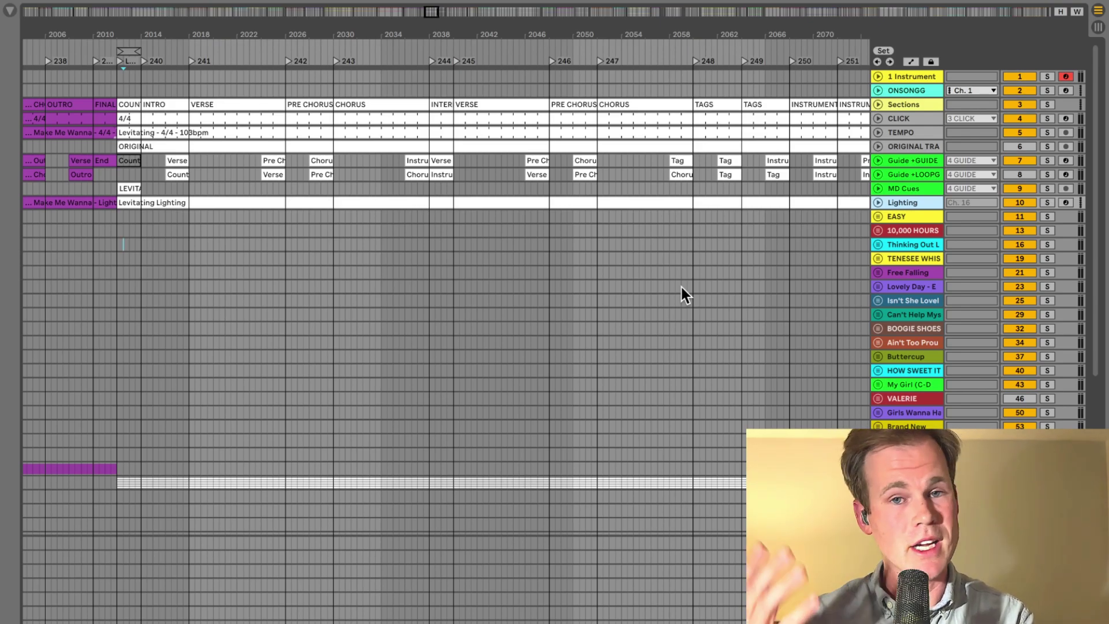
- Expand the Levitating song group to inspect its stem tracks, collapse it and switch to the Session View mixer
click(914, 218)
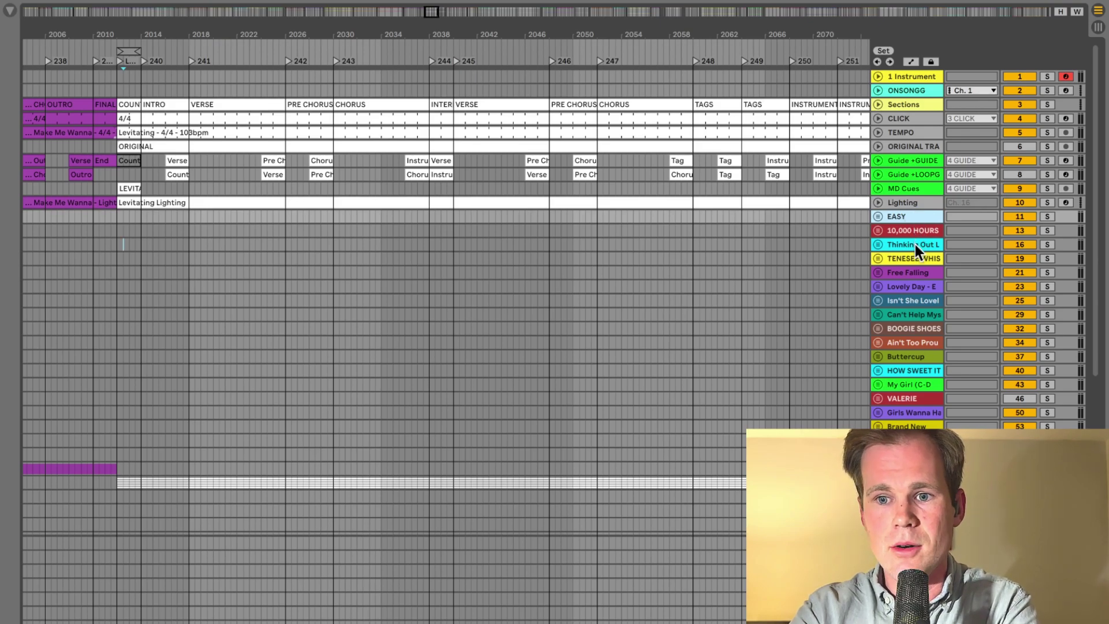
scroll(904, 265, down, 5)
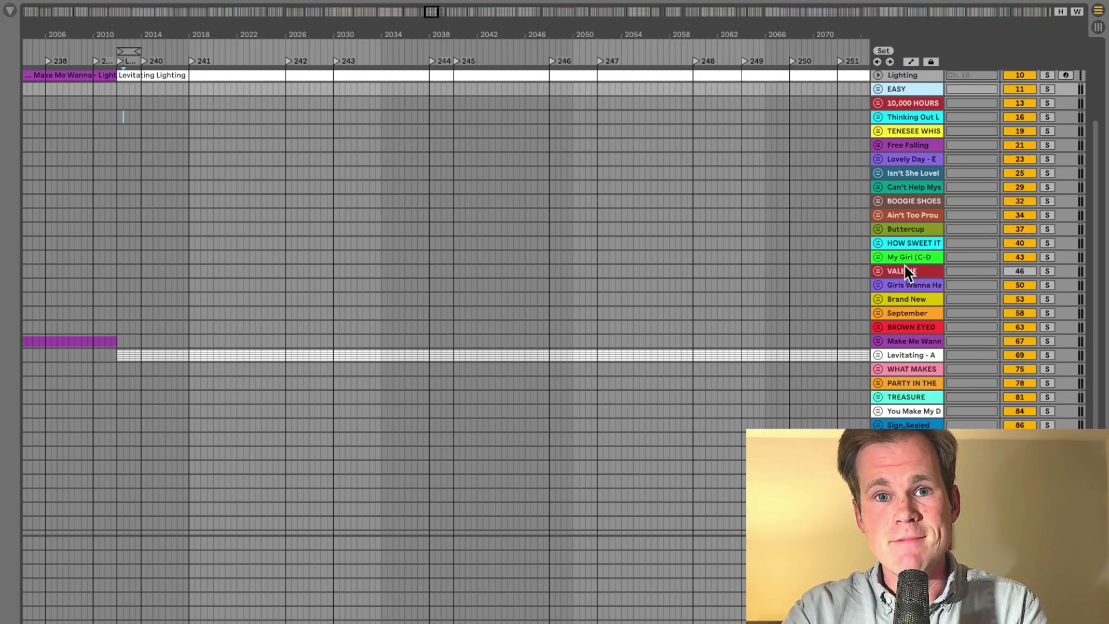
click(878, 355)
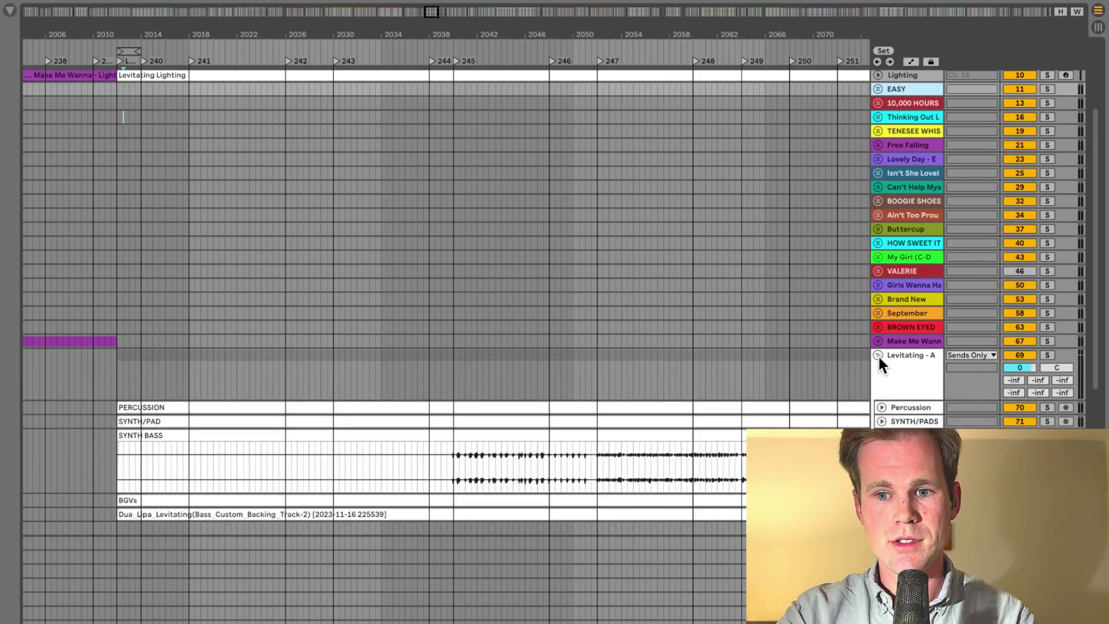
click(878, 354)
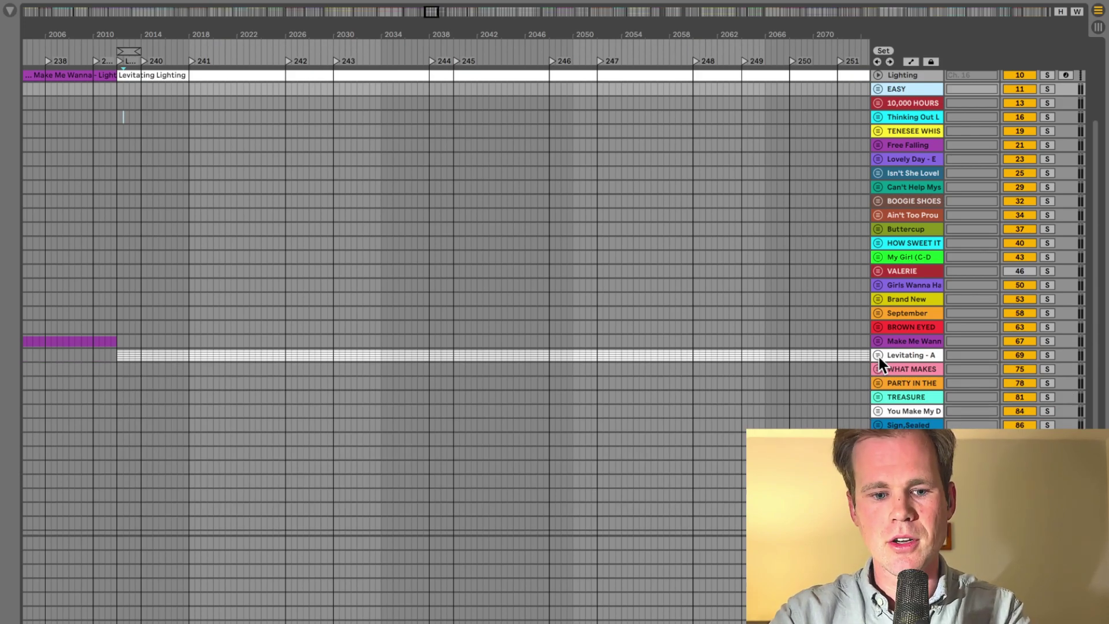
key(Tab)
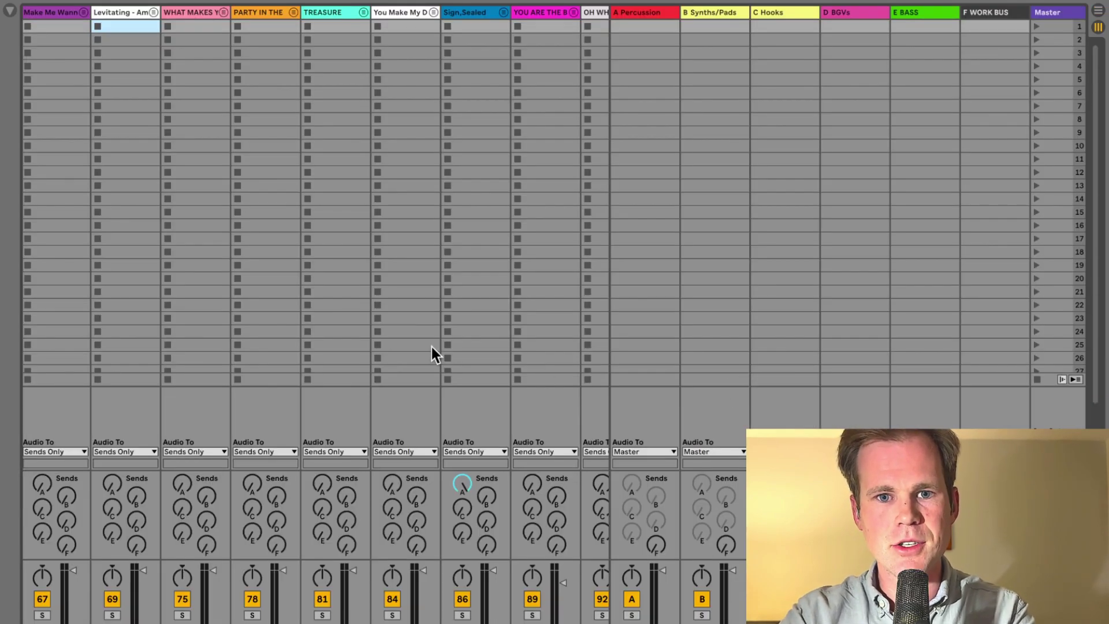
- Expand the Levitating group in the mixer and go through its Percussion, SYNTH/PADS, SYNTH BASS, BGVS and BASS stem tracks
scroll(431, 346, right, 9)
scroll(431, 346, left, 10)
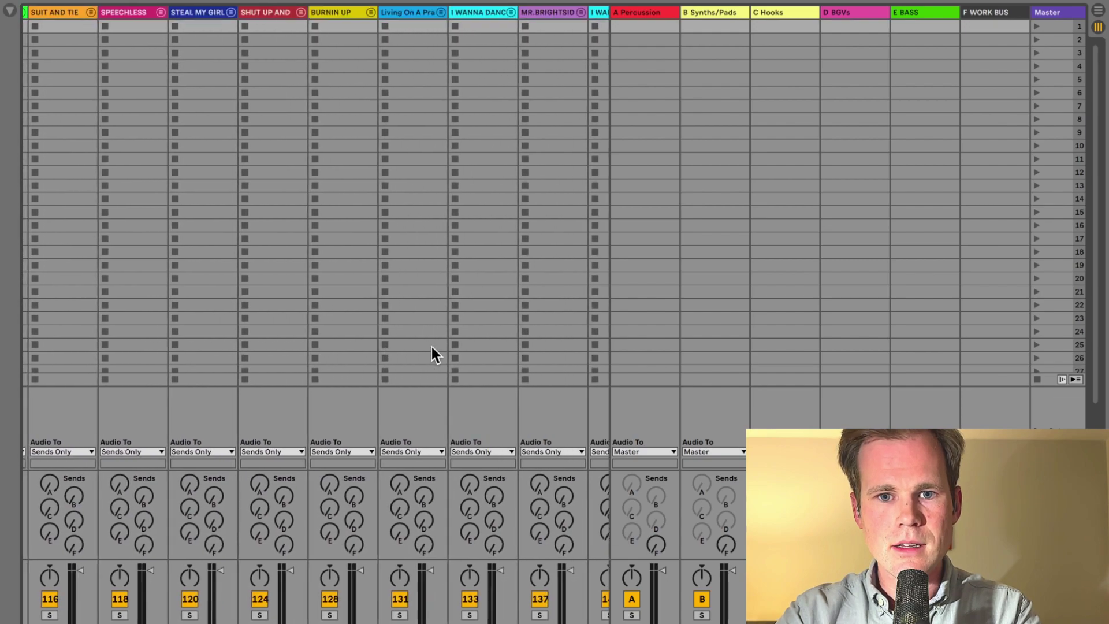
click(183, 11)
click(183, 12)
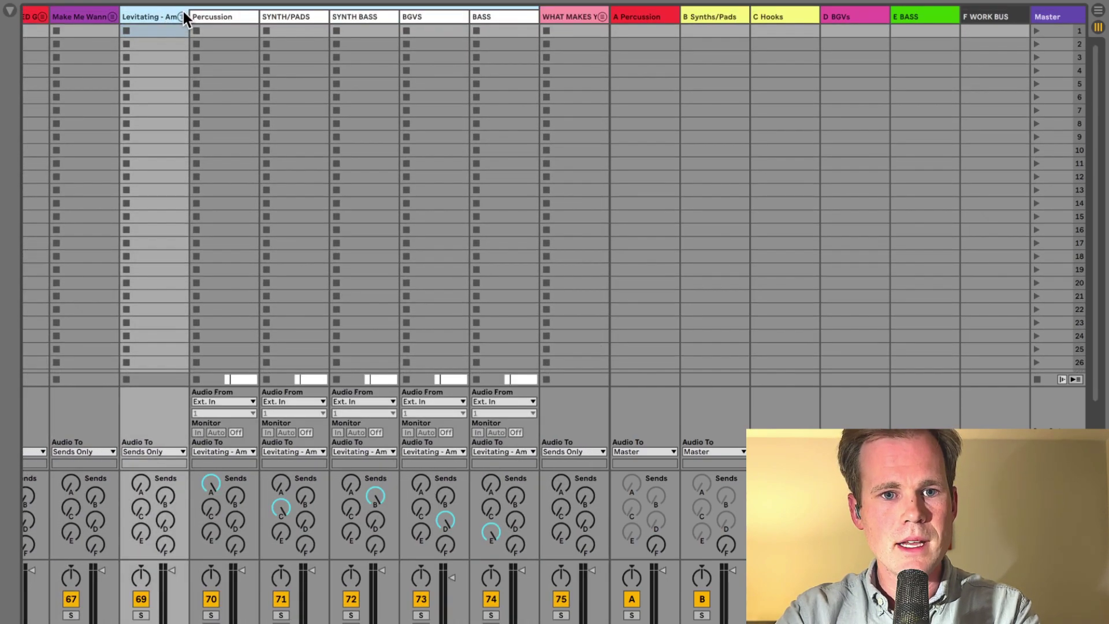
click(213, 14)
click(281, 17)
click(373, 13)
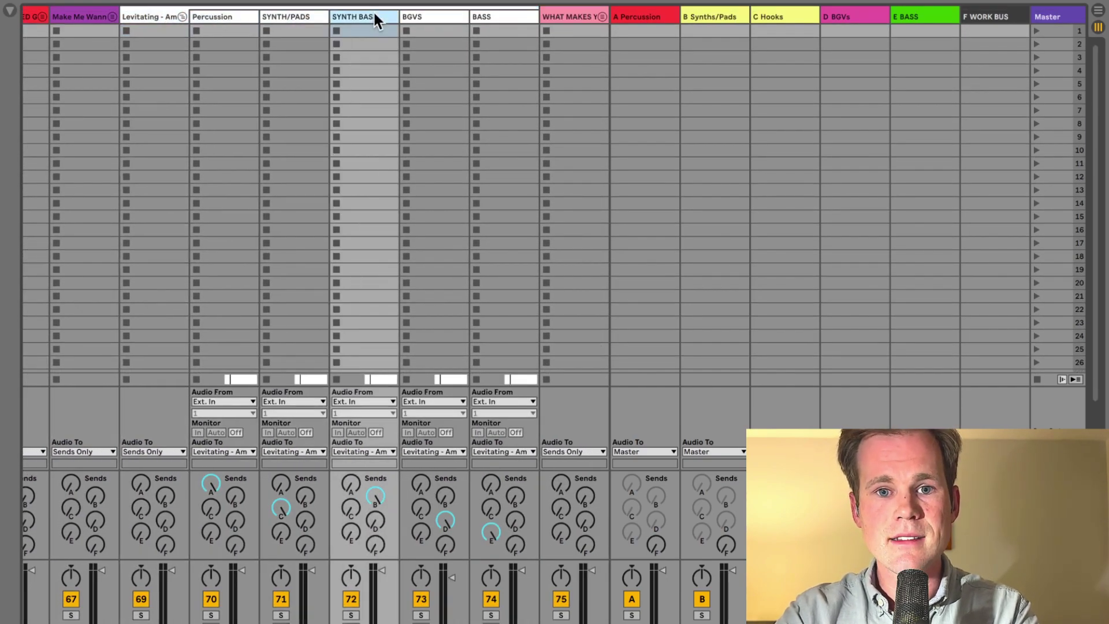
click(411, 15)
click(493, 15)
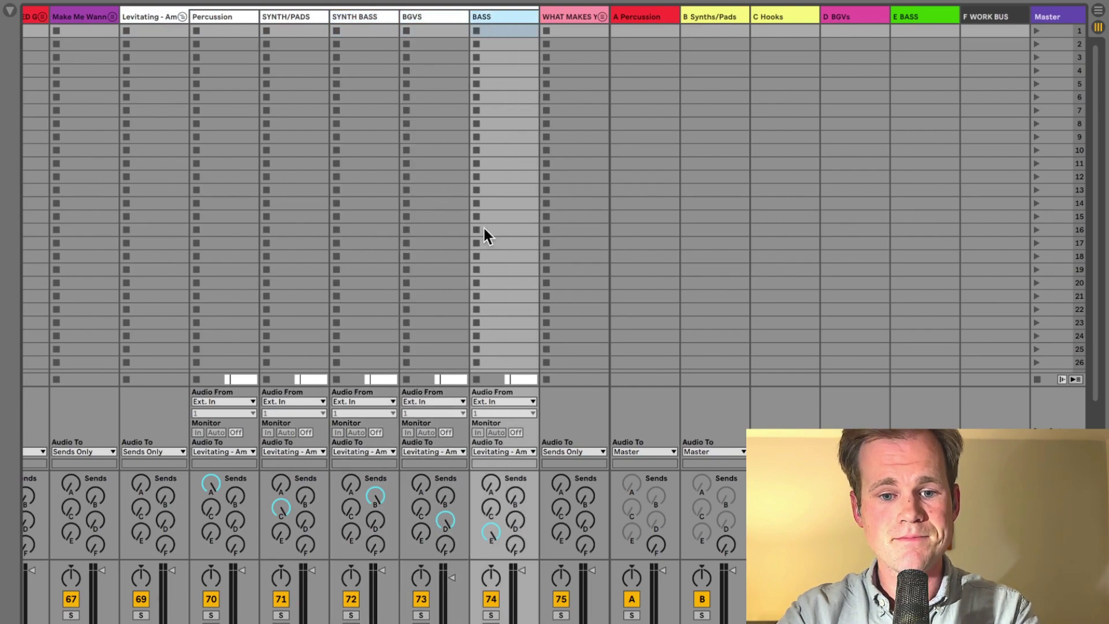
- Examine the Levitating group's Sends Only routing and each stem's send knobs to the return tracks, and collapse the group
scroll(483, 225, left, 1)
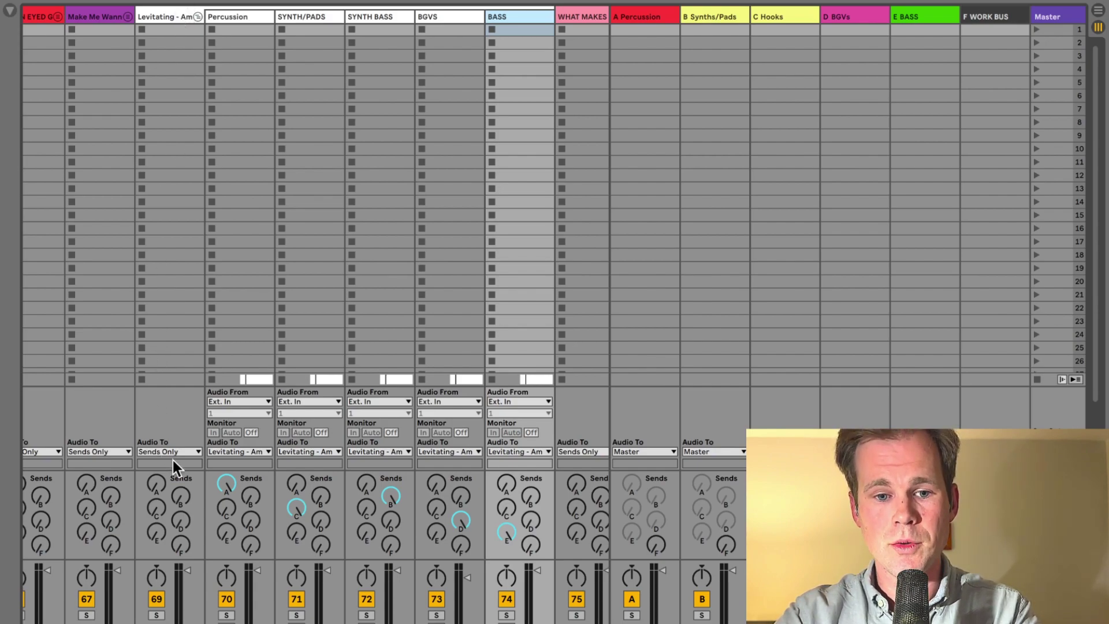
scroll(172, 460, right, 4)
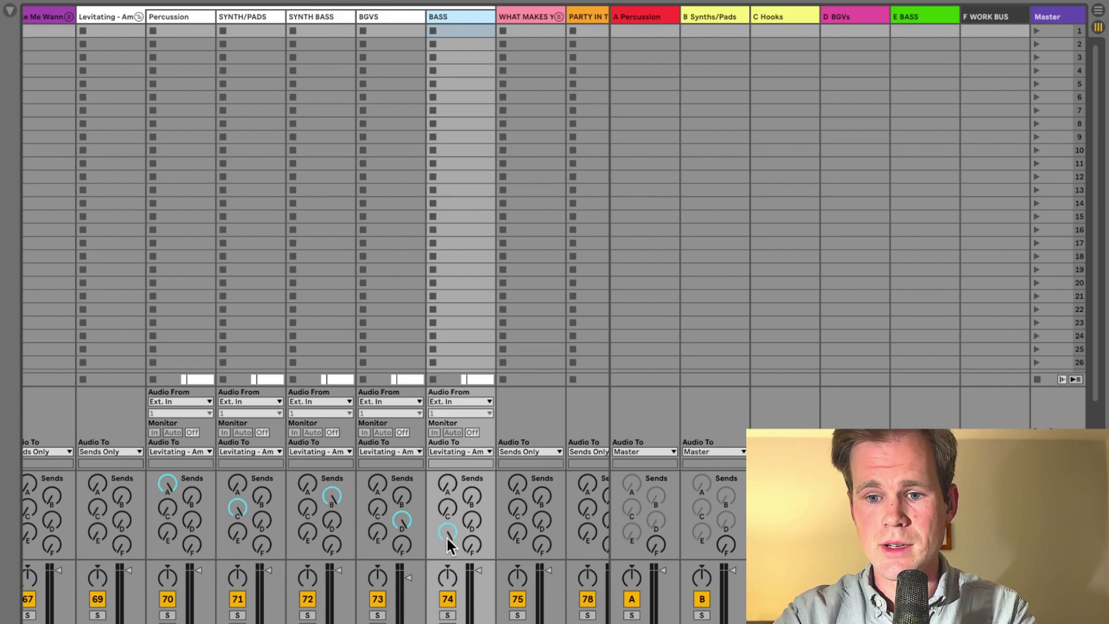
scroll(447, 538, right, 5)
scroll(331, 386, left, 6)
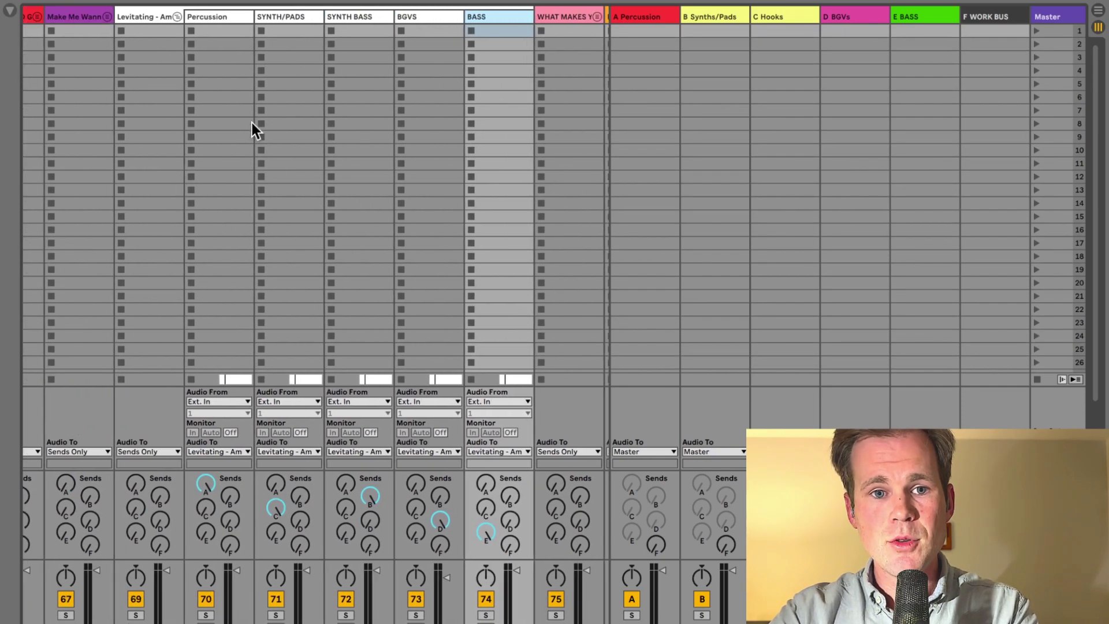
click(177, 15)
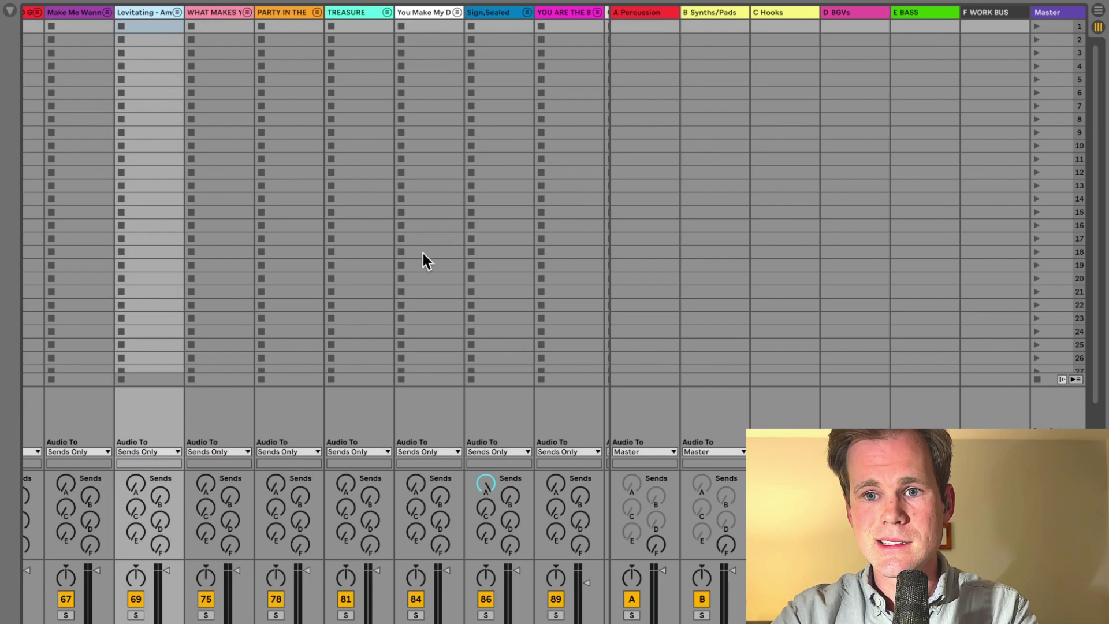
- Browse the remaining song groups in the mixer to check their outputs and sends
scroll(422, 251, right, 5)
key(Tab)
key(Tab)
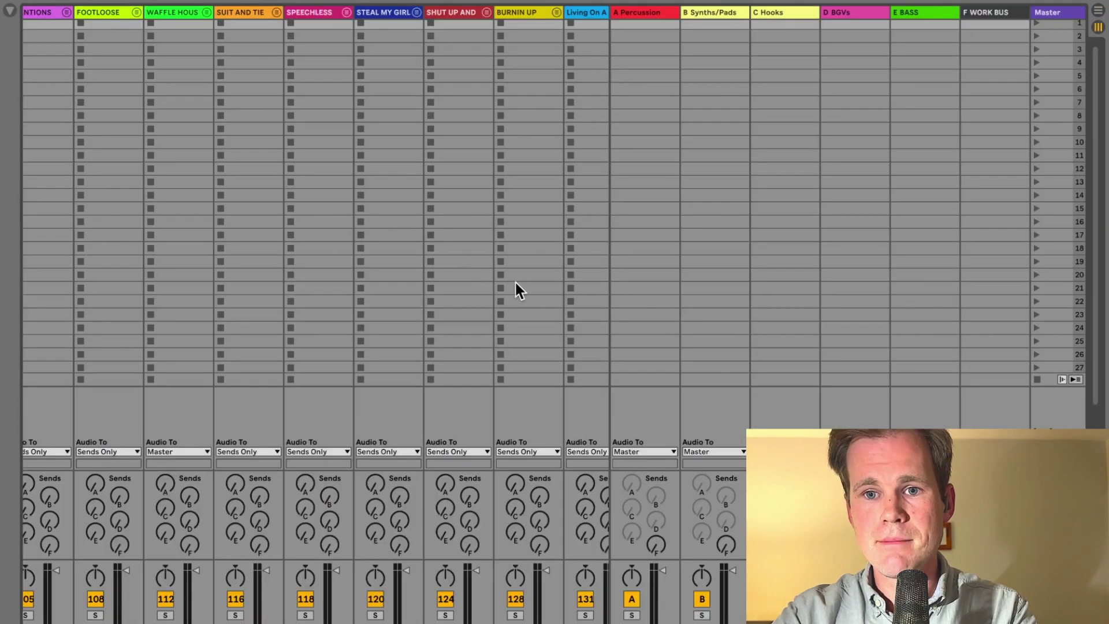
scroll(514, 280, right, 5)
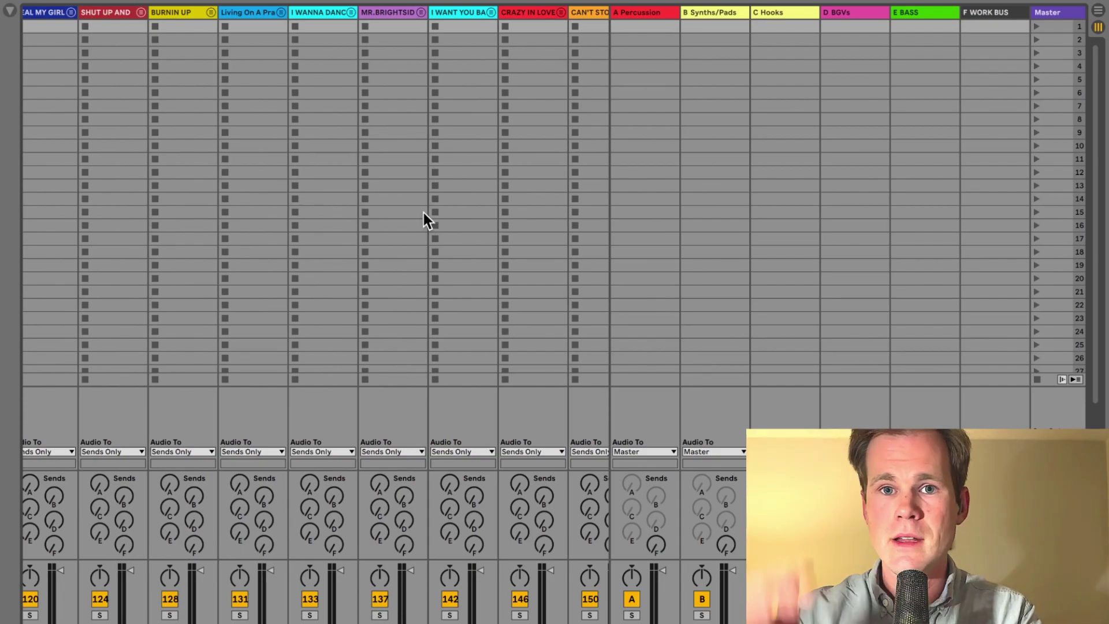
- Return to Arrangement View and examine where Levitating's clips end and What Makes You Beautiful's begin
key(Tab)
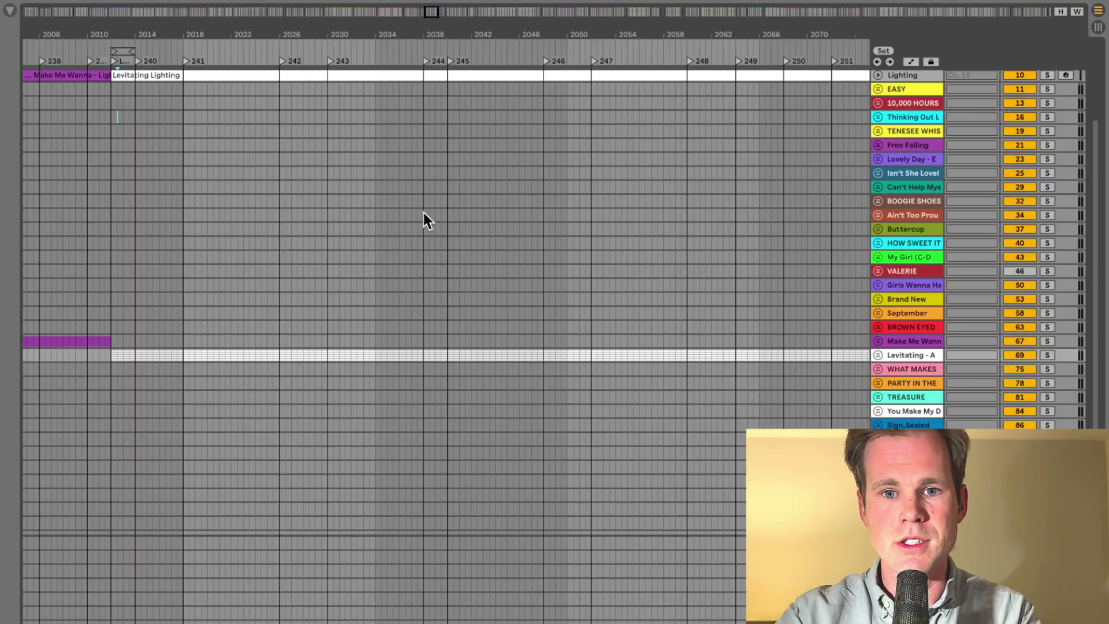
key(minus)
key(minus)
key(minus)
key(minus)
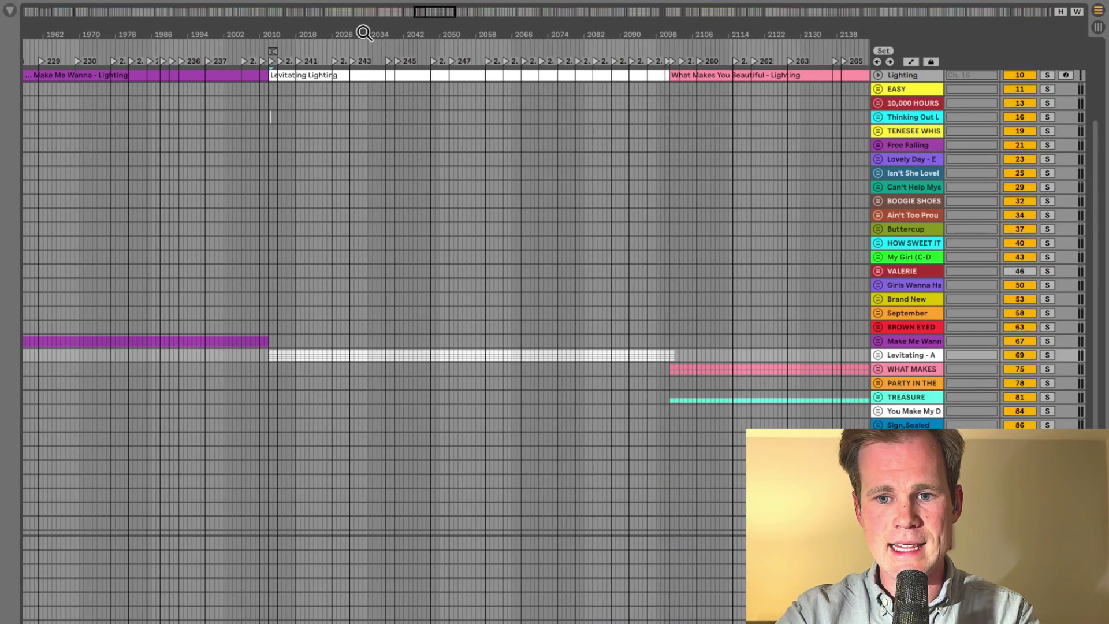
scroll(459, 293, down, 2)
scroll(460, 293, up, 5)
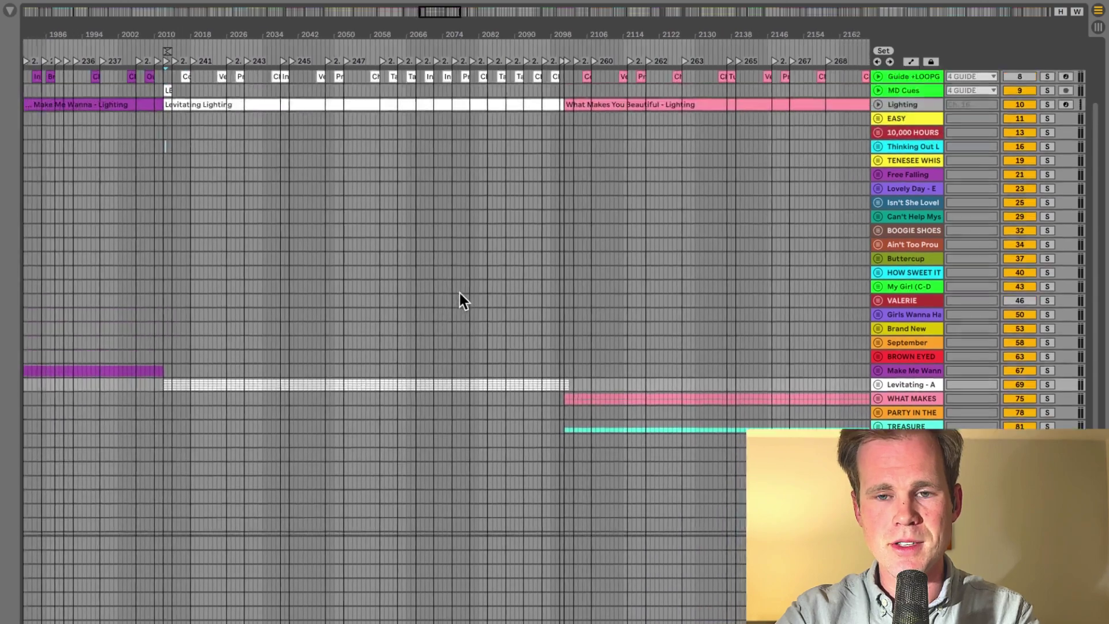
key(plus)
key(plus)
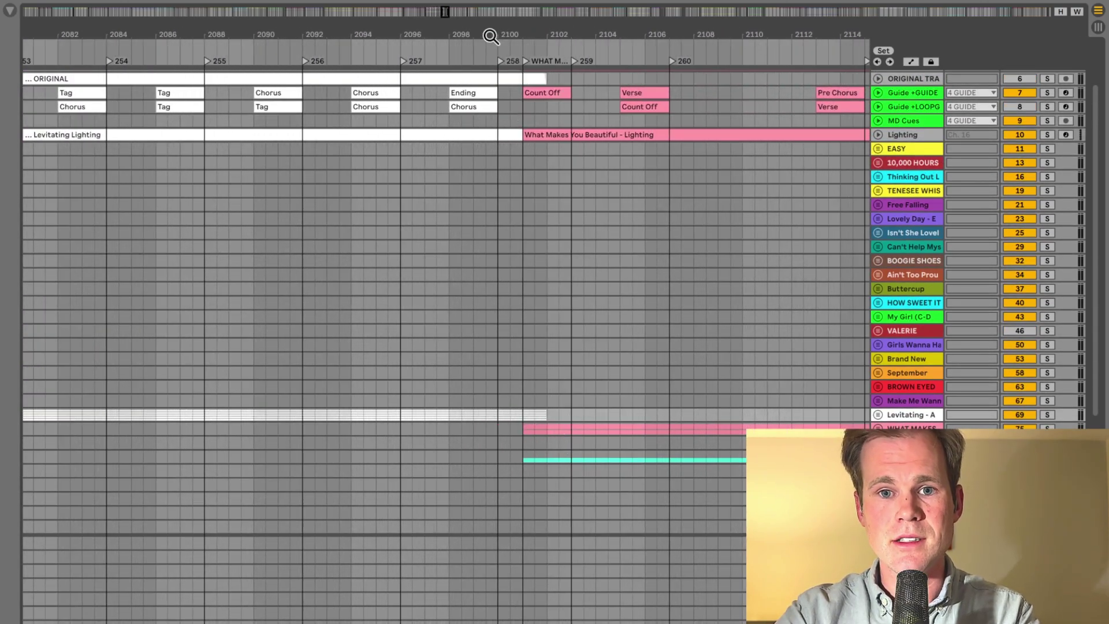
drag(491, 41, 490, 35)
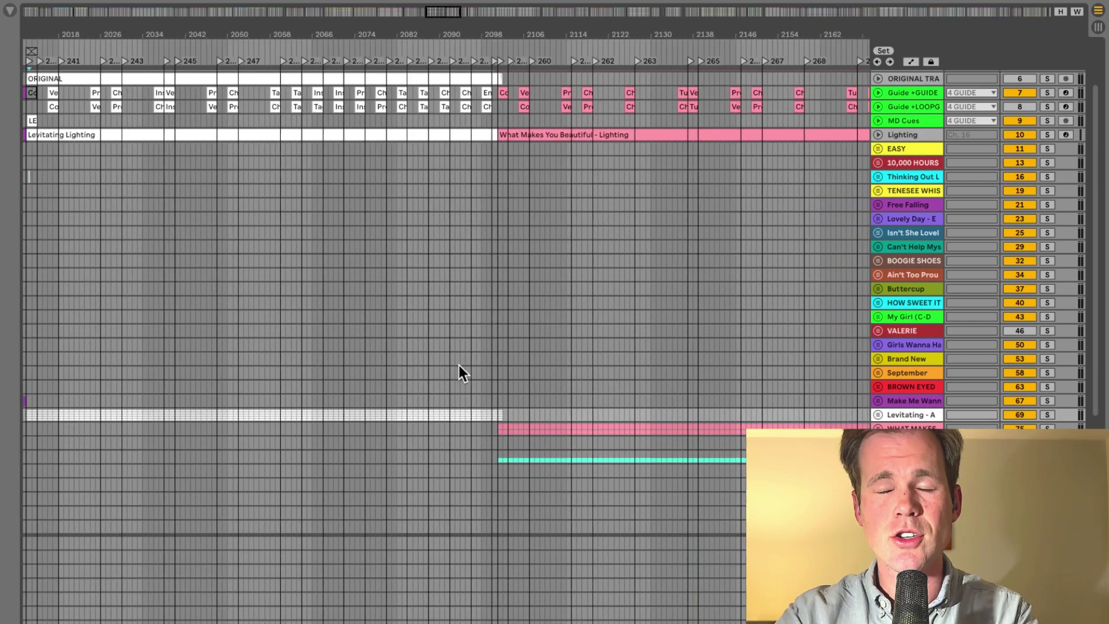
- Review Levitating's section, click, tempo, guide and lighting clips in the timeline, back to its count-in
scroll(458, 372, up, 5)
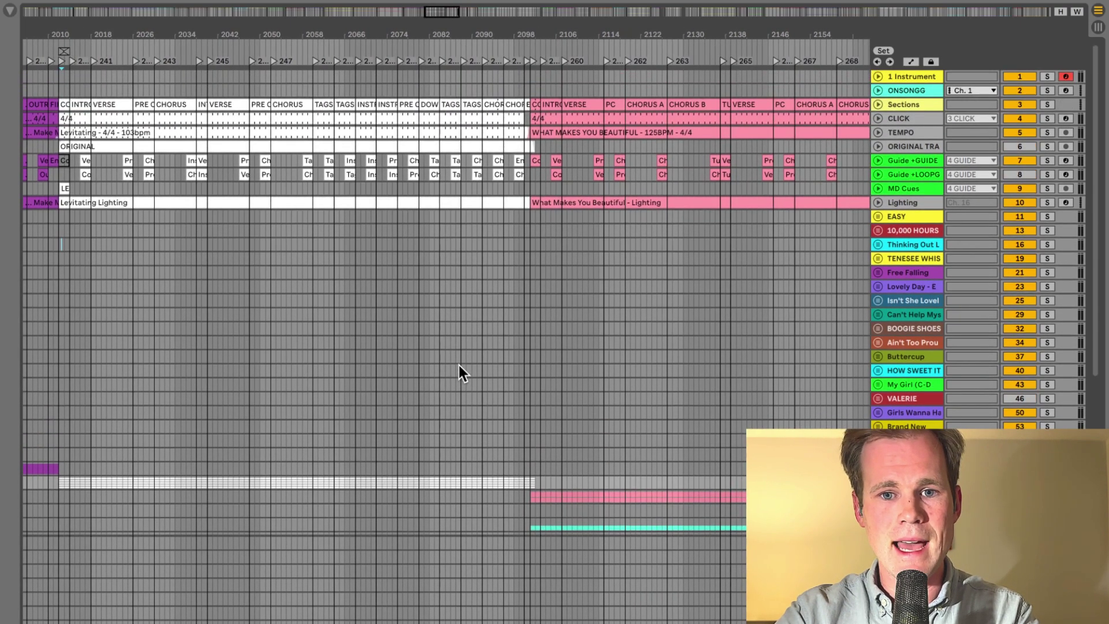
drag(98, 29, 106, 33)
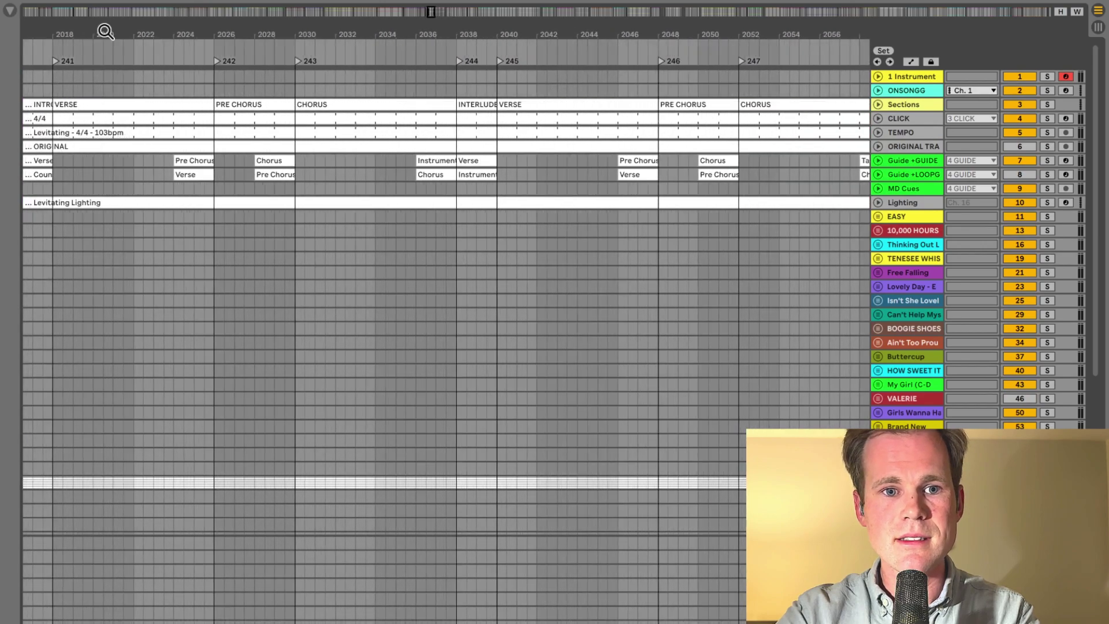
scroll(223, 222, left, 2)
scroll(224, 220, left, 3)
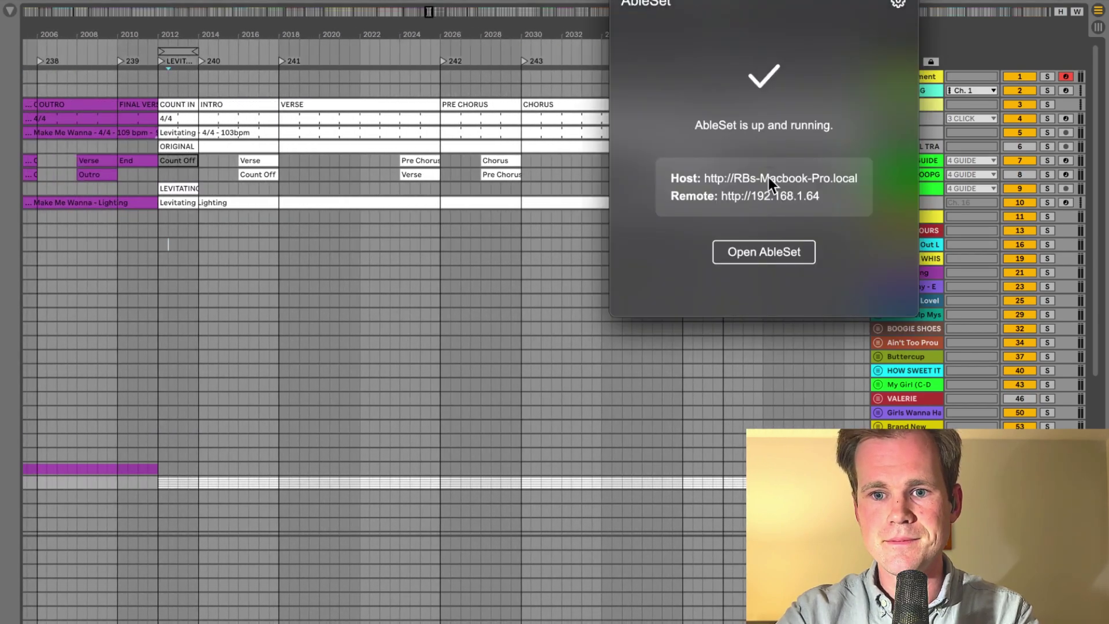
- Open the AbleSet web interface and browse The Residents_MASTER_2023 setlist to locate the active song LEVITATING
click(767, 250)
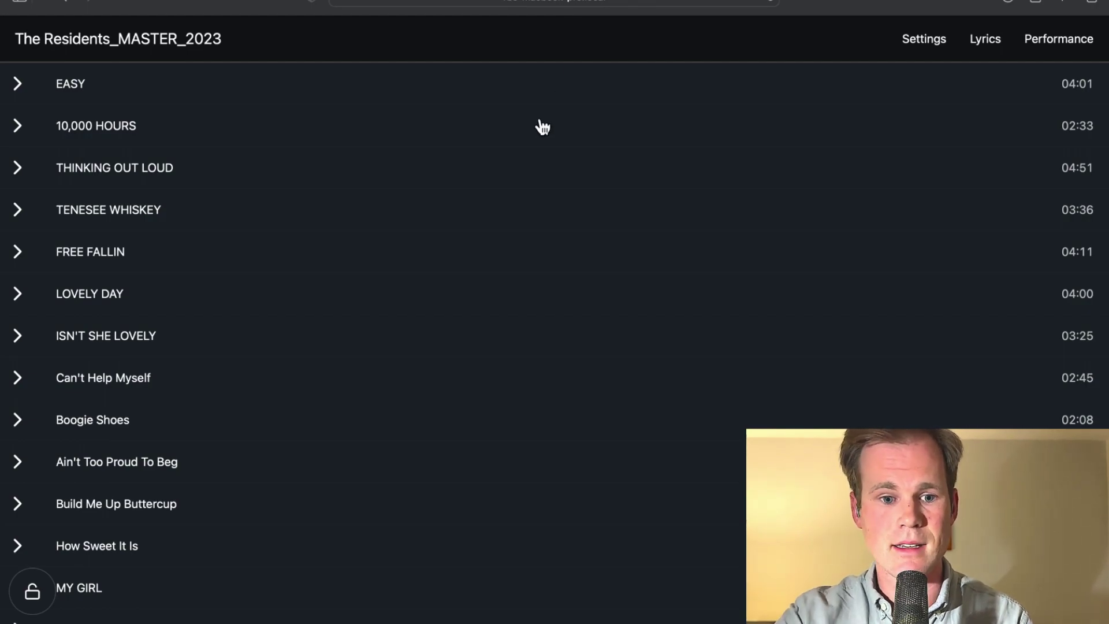
scroll(453, 305, down, 20)
scroll(453, 305, down, 10)
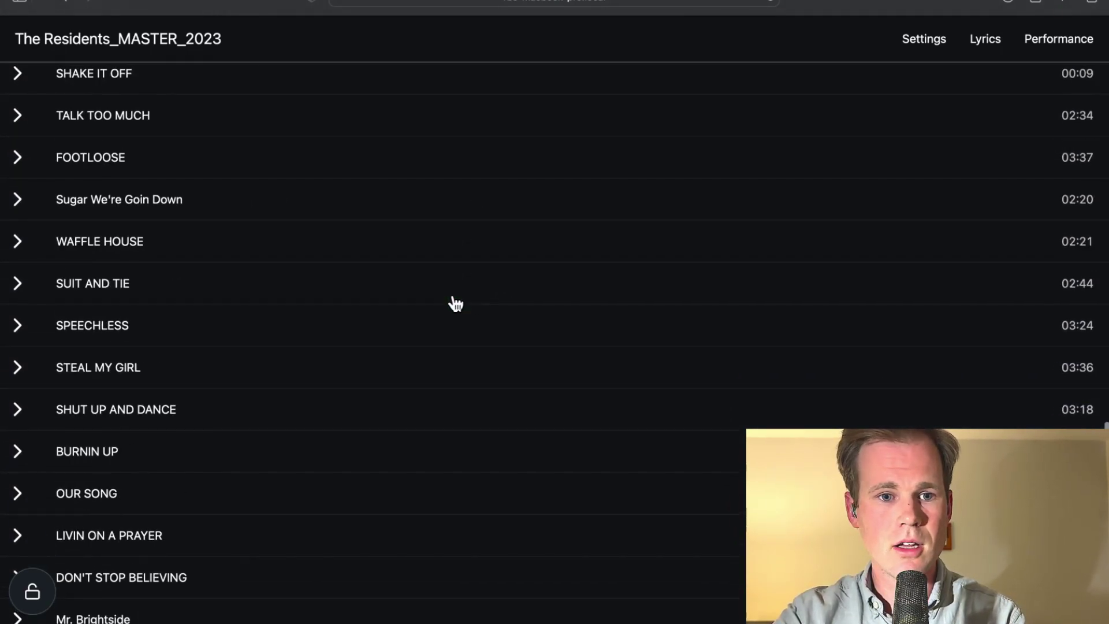
scroll(450, 303, up, 15)
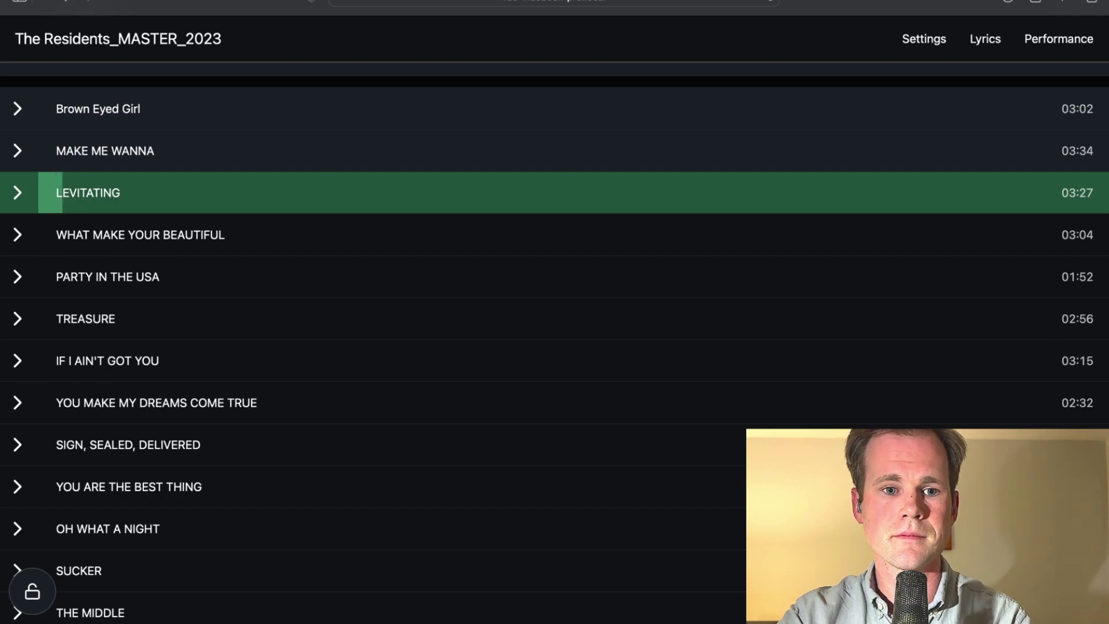
scroll(554, 346, up, 3)
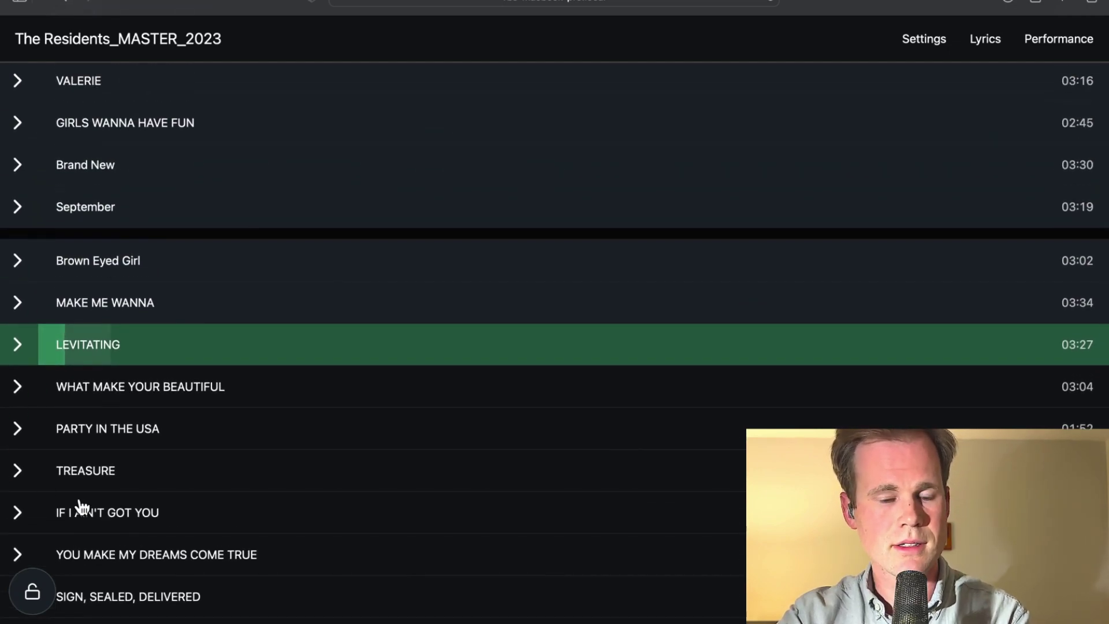
- Expand LEVITATING in the setlist to review its sections from COUNT IN to END, and stop playback
scroll(12, 191, down, 2)
click(19, 234)
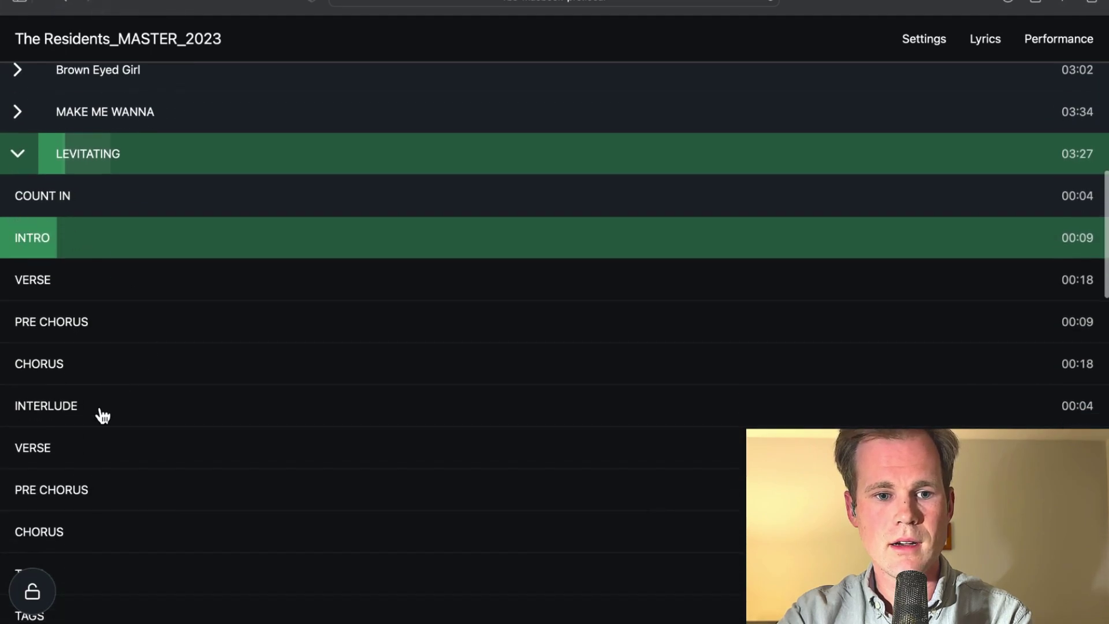
scroll(100, 399, down, 2)
scroll(118, 407, down, 10)
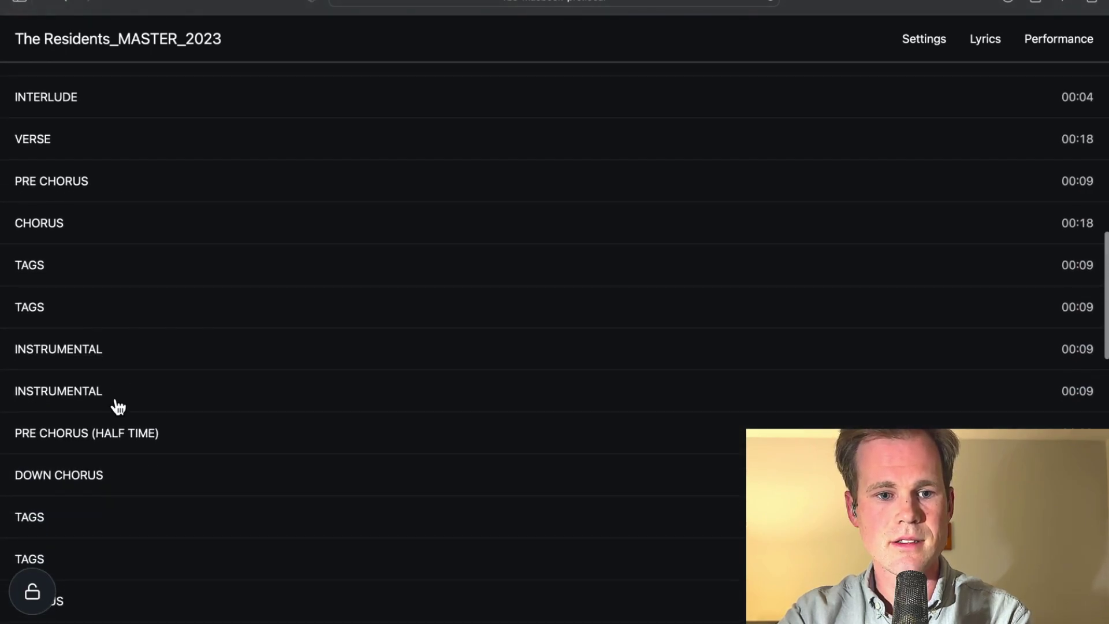
scroll(118, 405, down, 3)
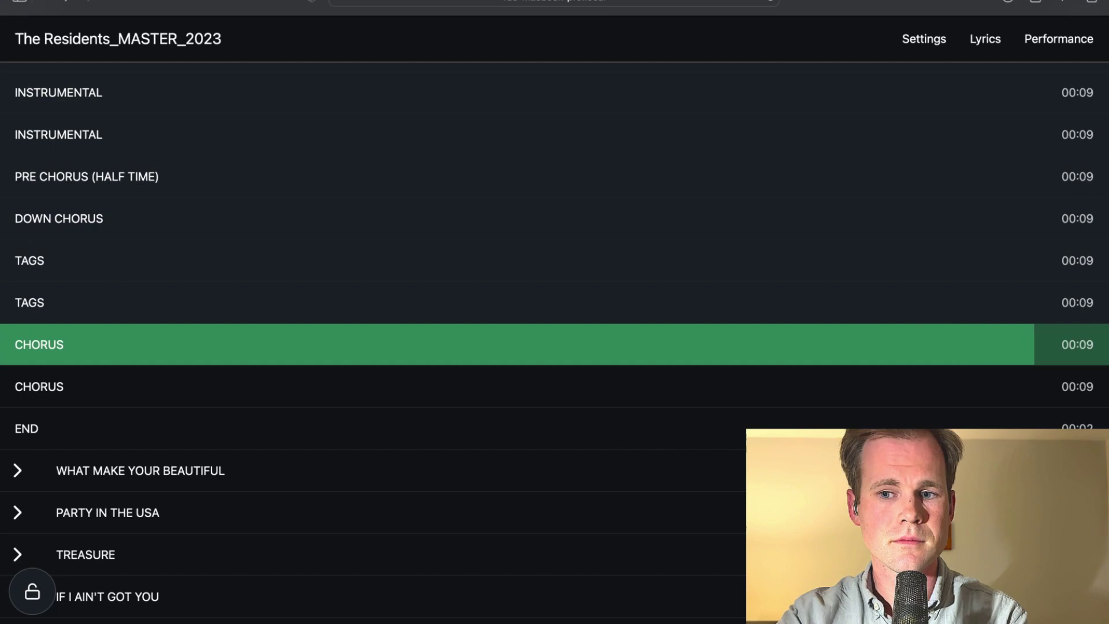
key(space)
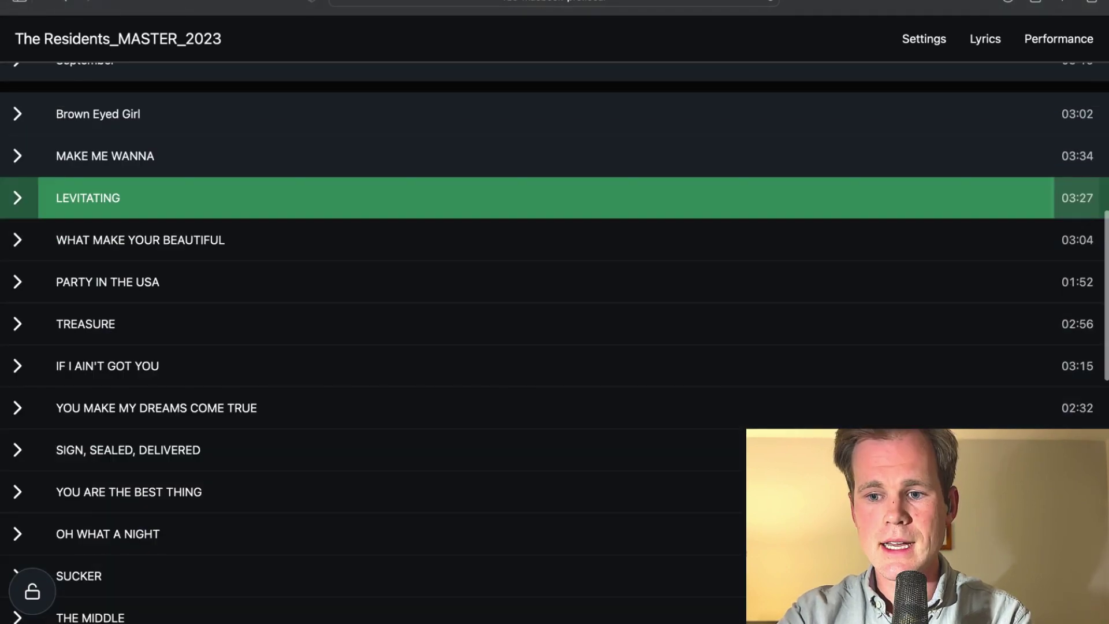
- Unlock the setlist for editing and try grabbing PARTY IN THE USA to reorder it
click(33, 591)
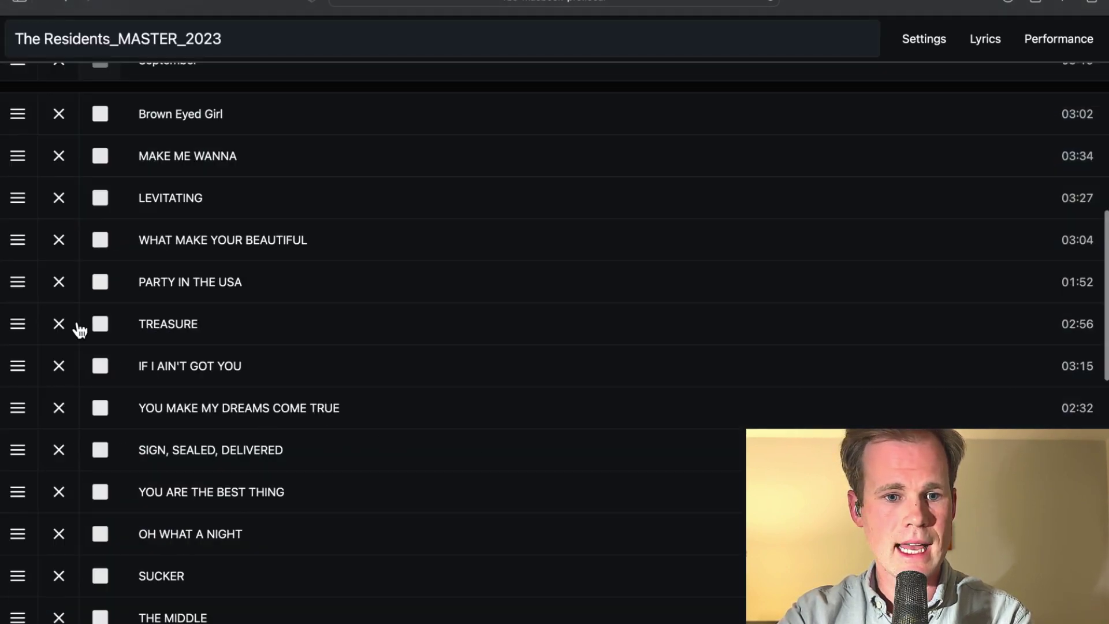
mouse_move(18, 284)
mouse_down()
mouse_move(20, 240)
mouse_move(23, 280)
mouse_up()
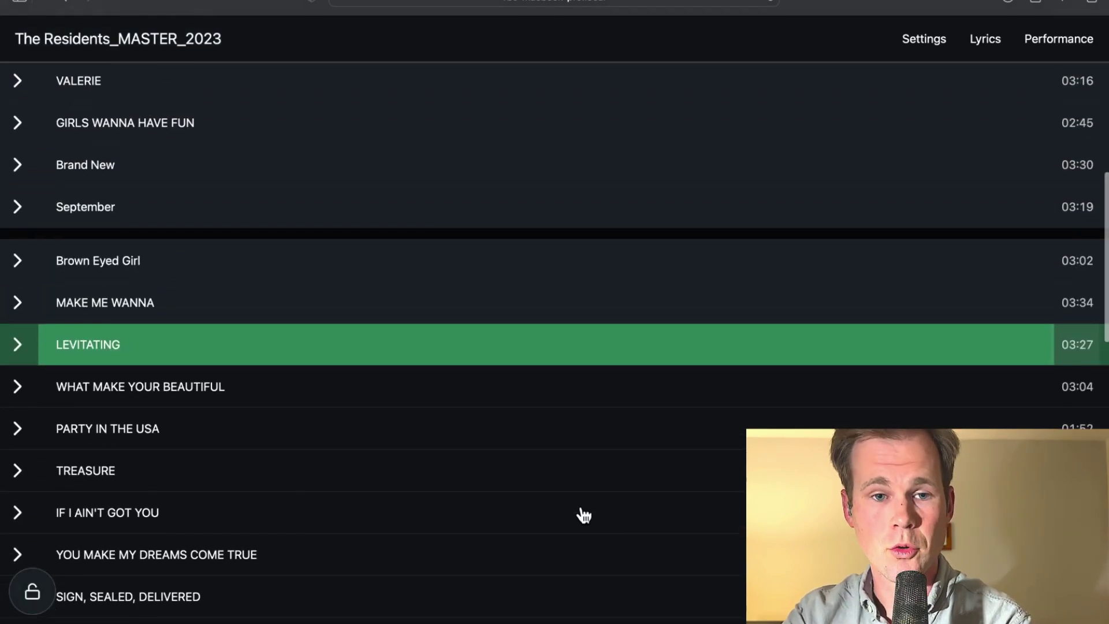
- Expand OH WHAT A NIGHT in the setlist to inspect its sections, and collapse it again
scroll(583, 514, down, 3)
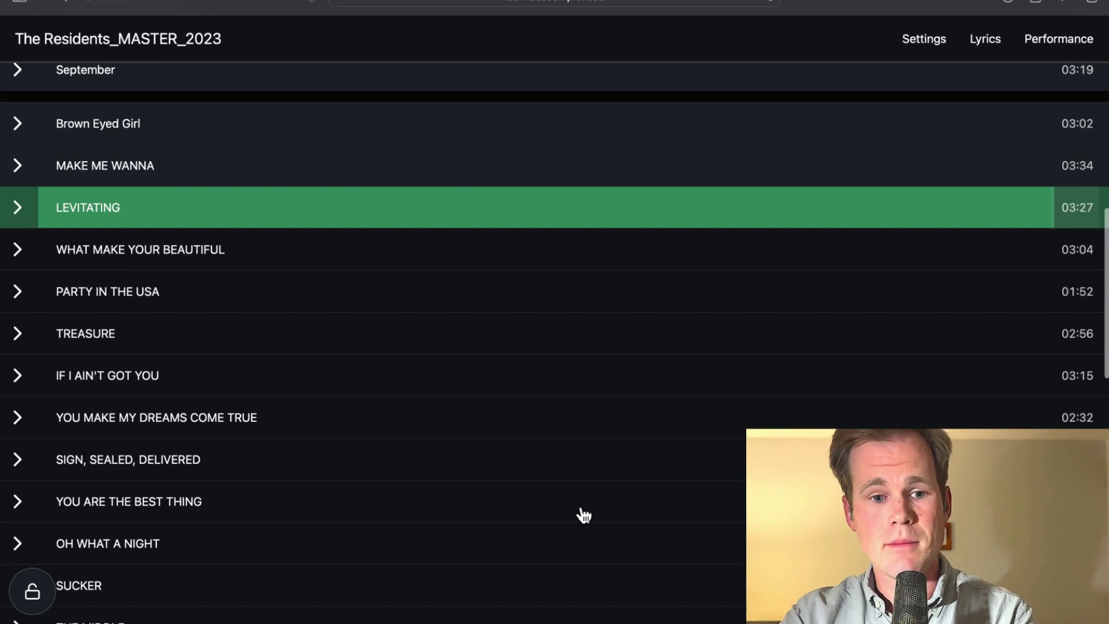
scroll(583, 514, down, 4)
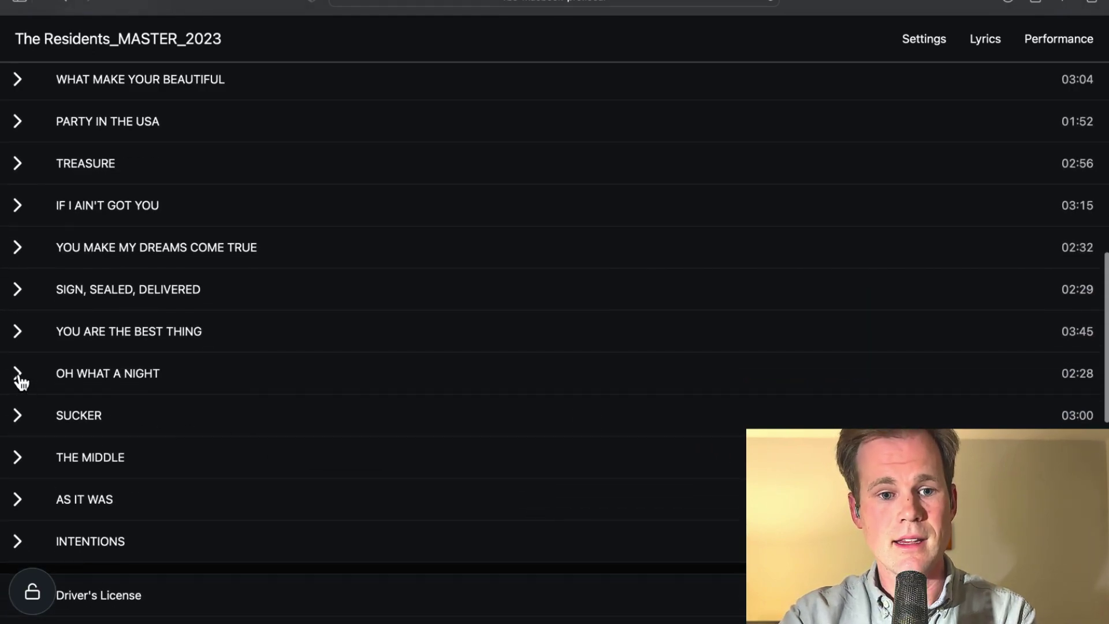
click(17, 373)
scroll(287, 386, down, 8)
scroll(287, 386, up, 9)
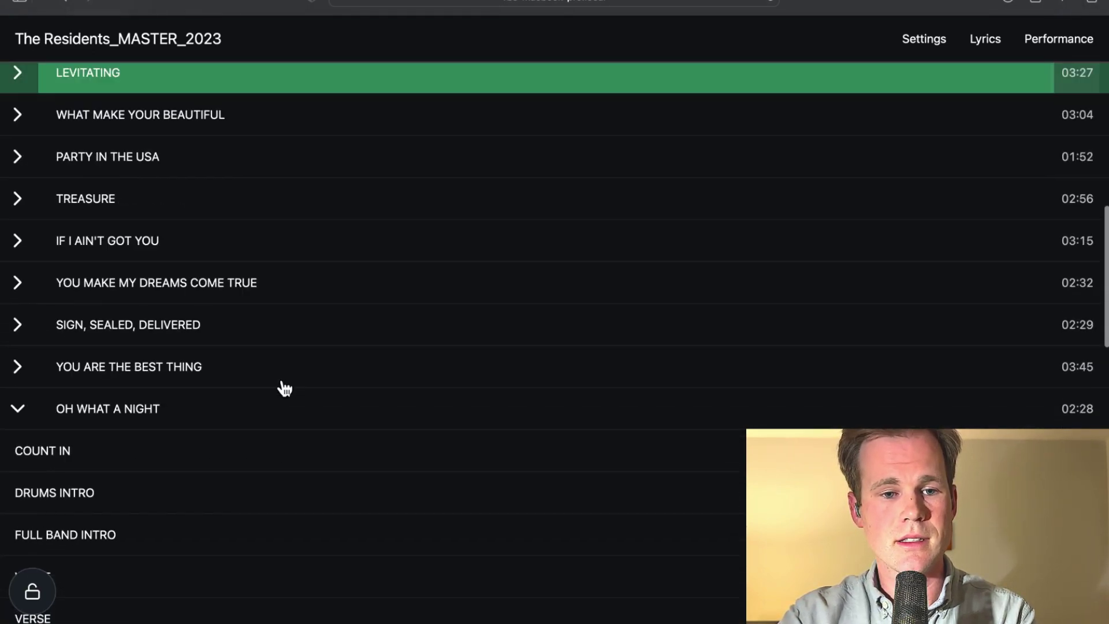
click(20, 404)
- Expand ISN'T SHE LOVELY in the setlist and jump to its second SOLO section
scroll(20, 196, down, 10)
click(20, 179)
scroll(212, 392, down, 4)
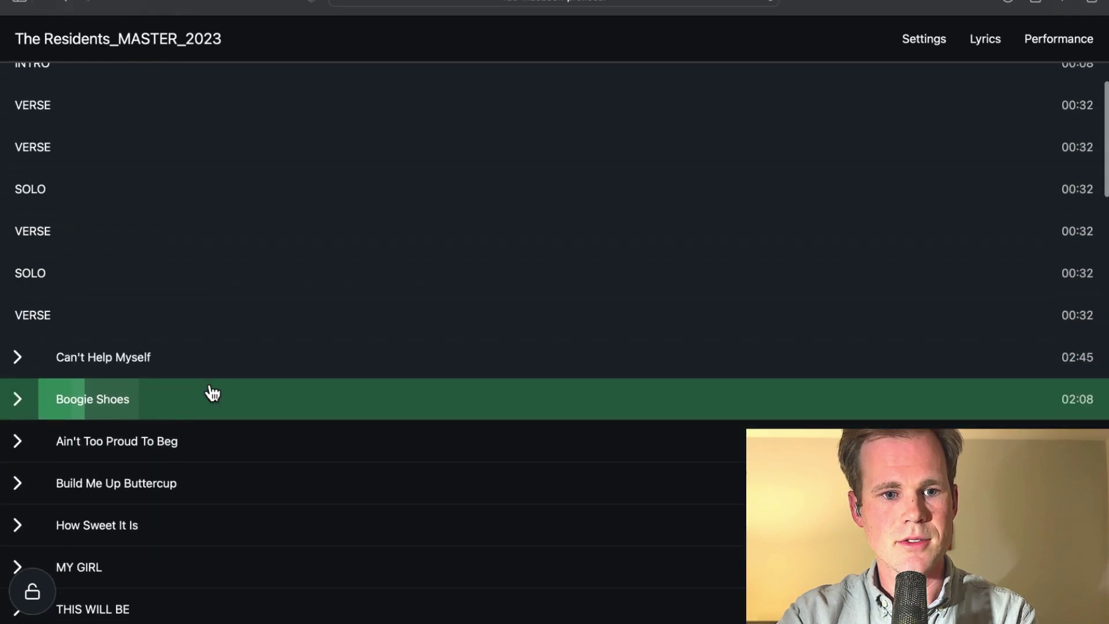
scroll(161, 322, up, 2)
click(165, 324)
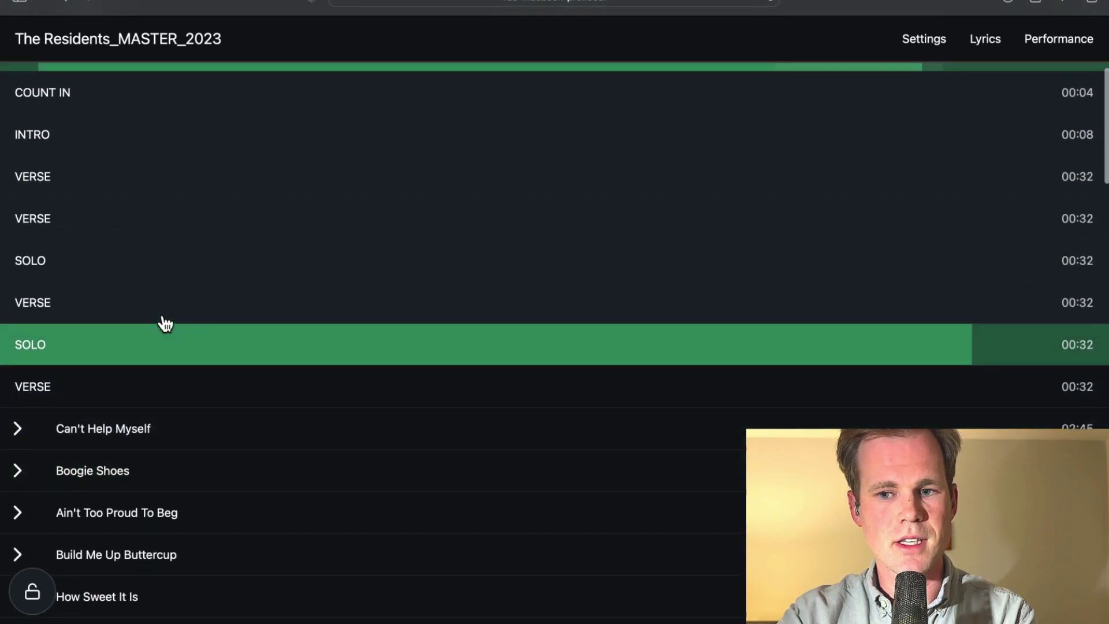
- Collapse ISN'T SHE LOVELY and look over the songs following it in the setlist
scroll(207, 388, up, 5)
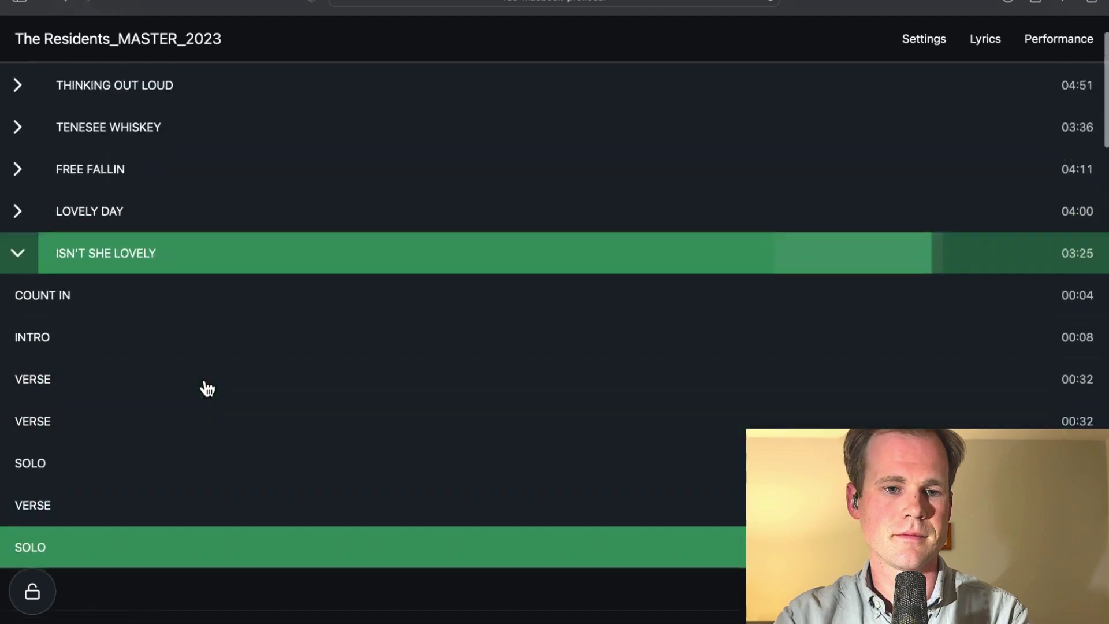
scroll(207, 389, up, 2)
click(20, 340)
scroll(123, 391, down, 2)
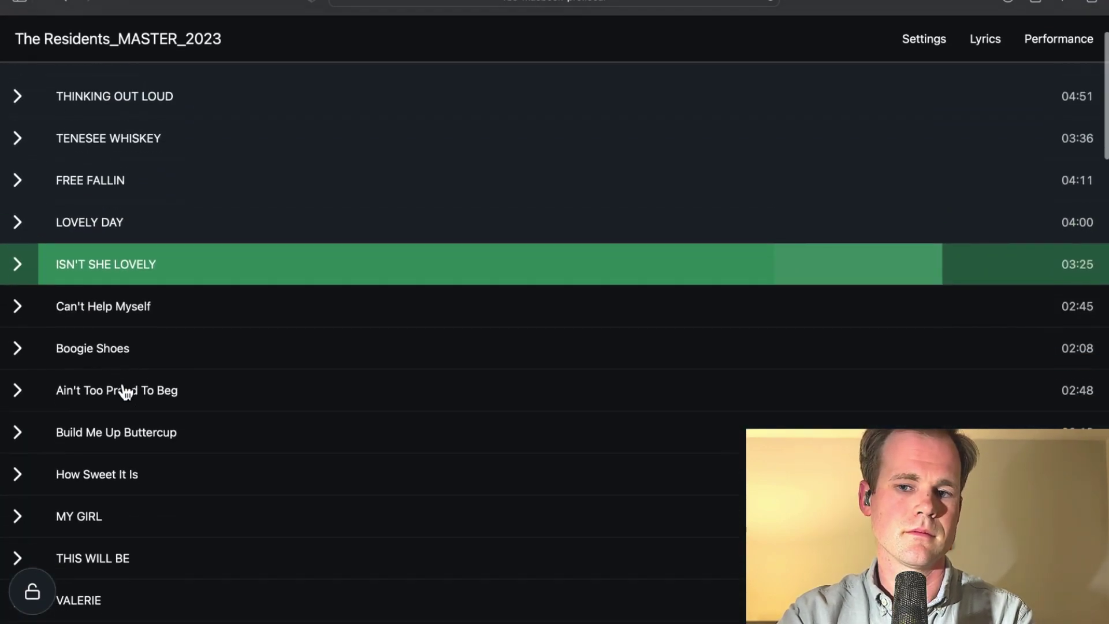
- Jump to the song Ain't Too Proud To Beg in the setlist
scroll(123, 391, up, 2)
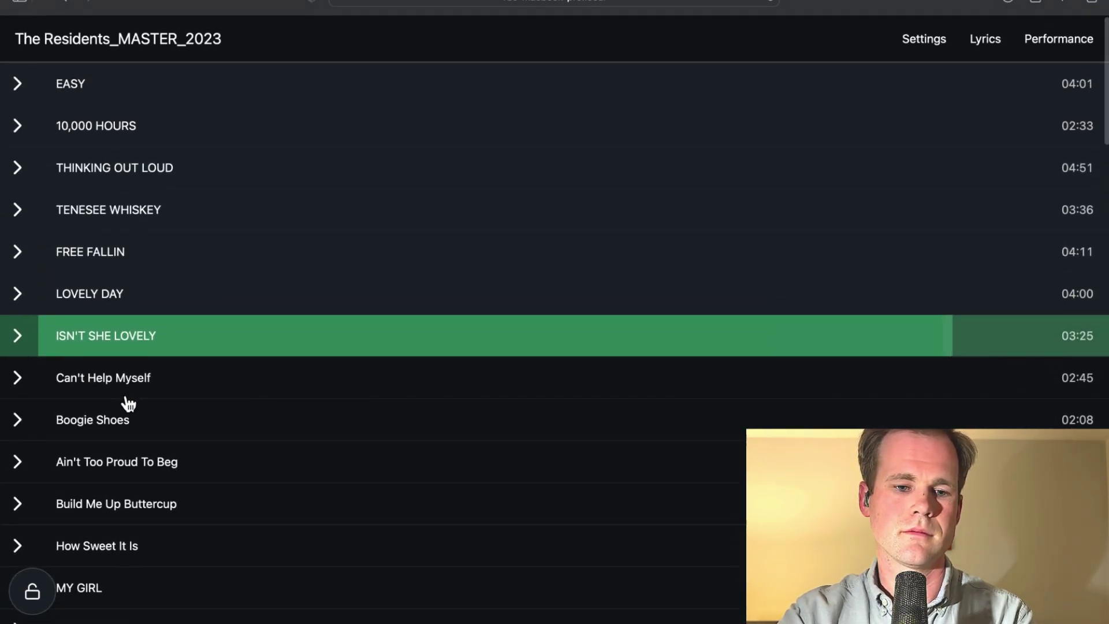
click(141, 467)
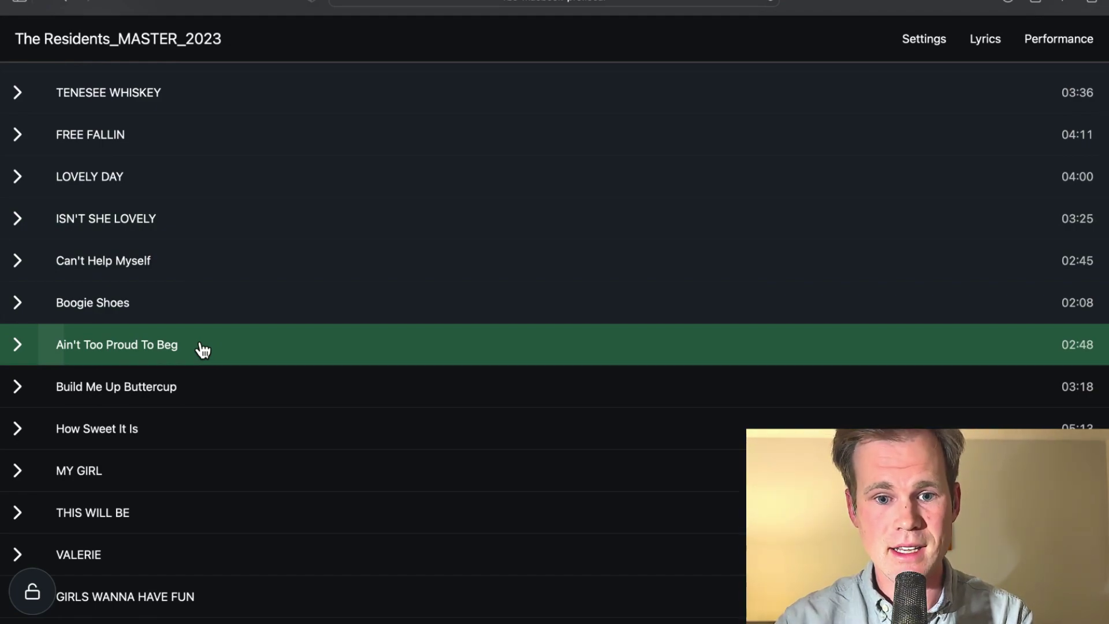
- Collapse LEVITATING in the setlist, and jump to that song
scroll(203, 349, up, 3)
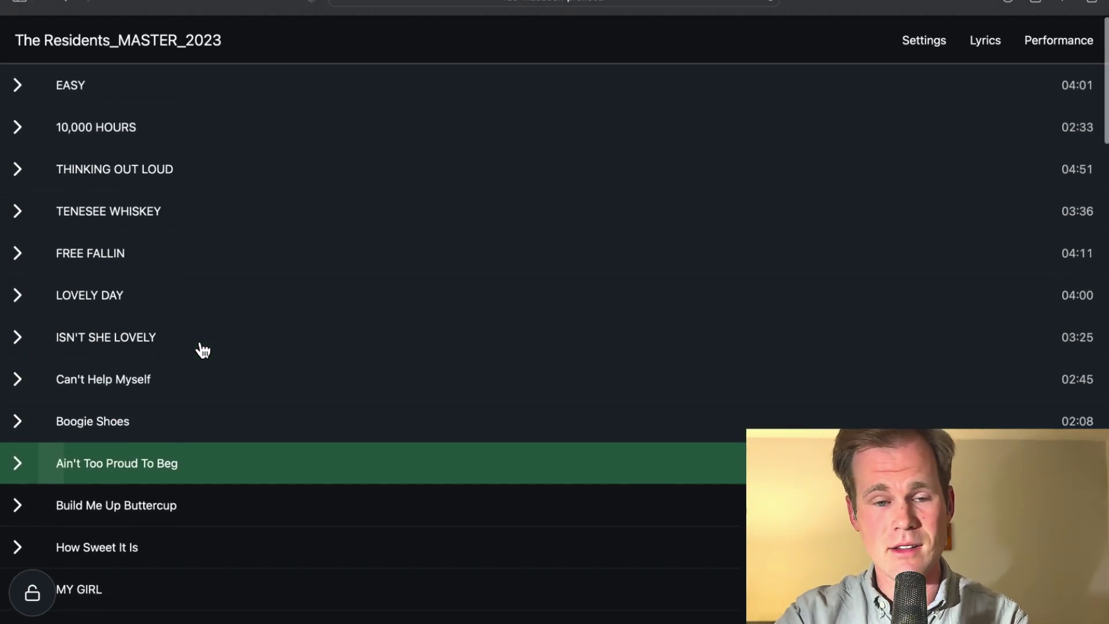
scroll(203, 349, down, 10)
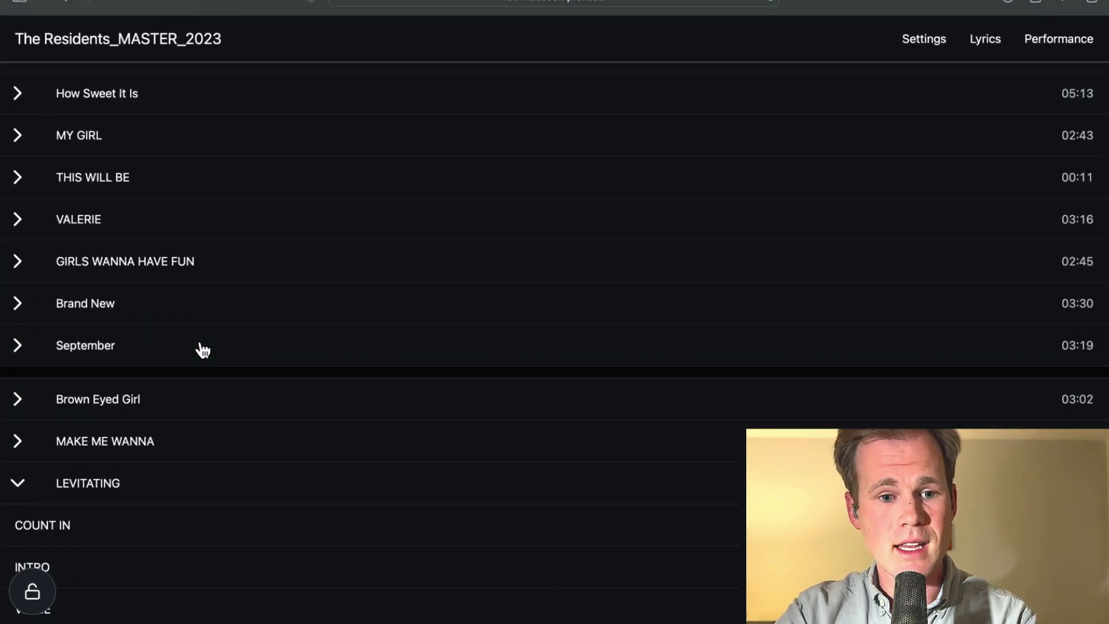
scroll(203, 349, down, 5)
click(17, 279)
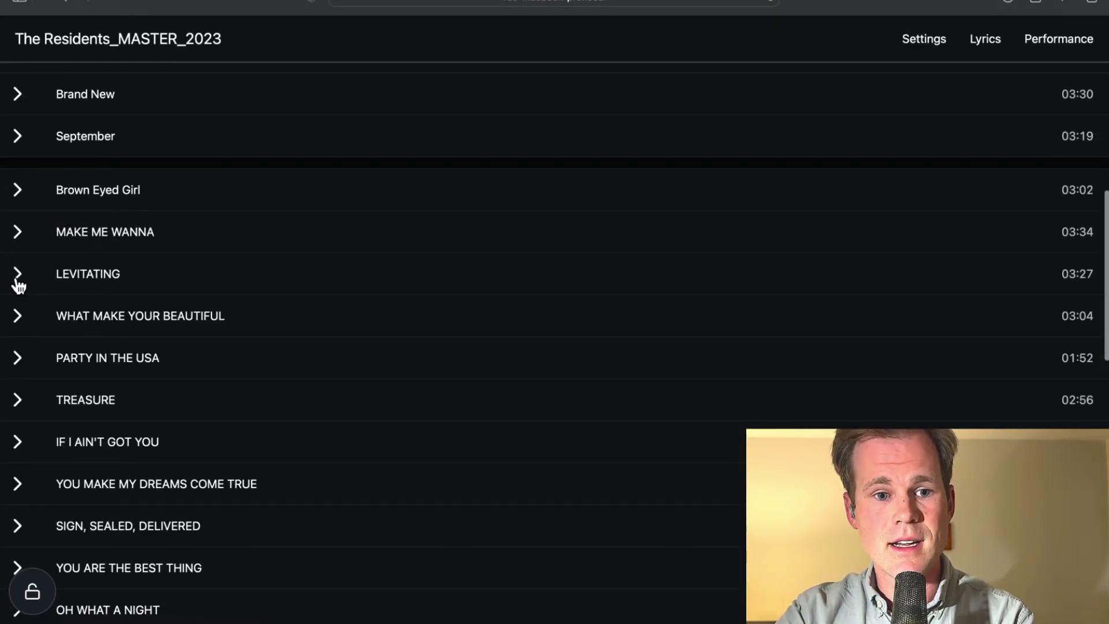
click(80, 277)
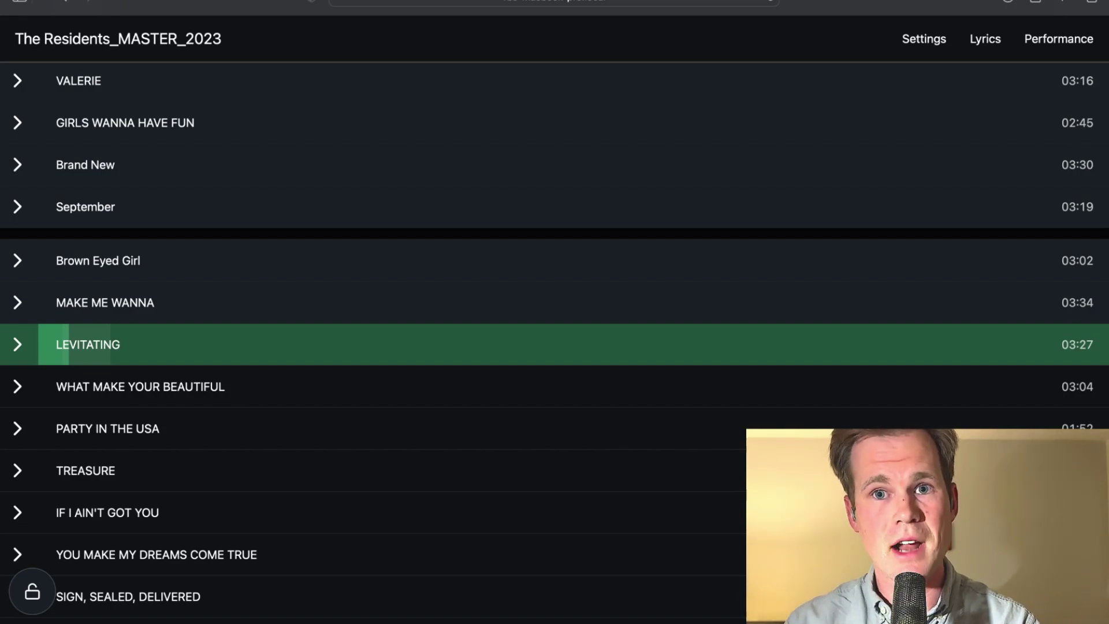
scroll(555, 312, up, 15)
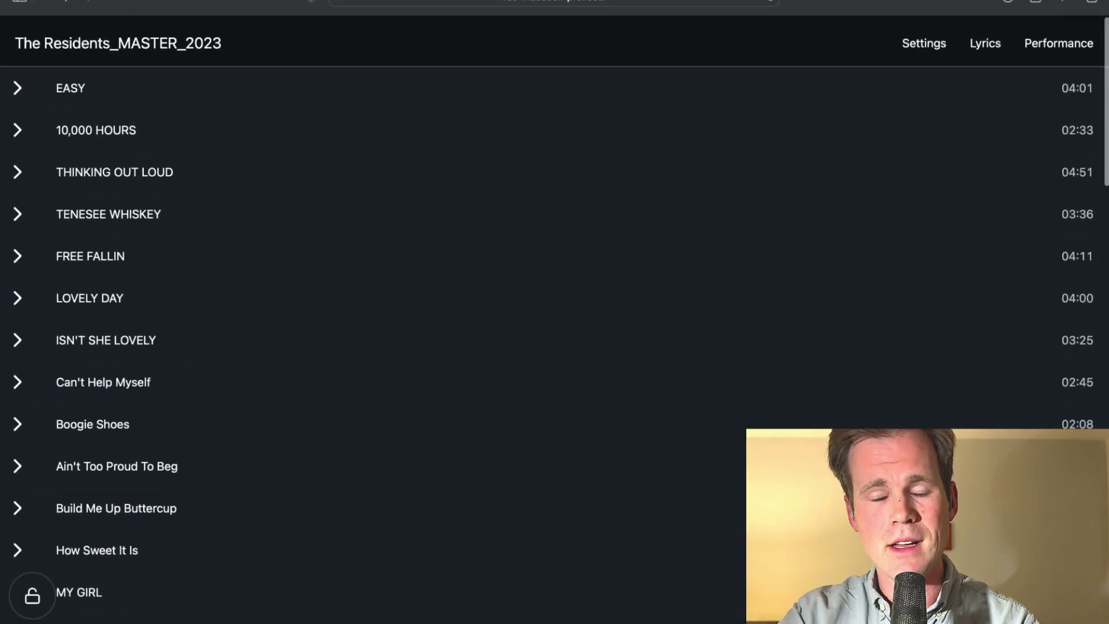